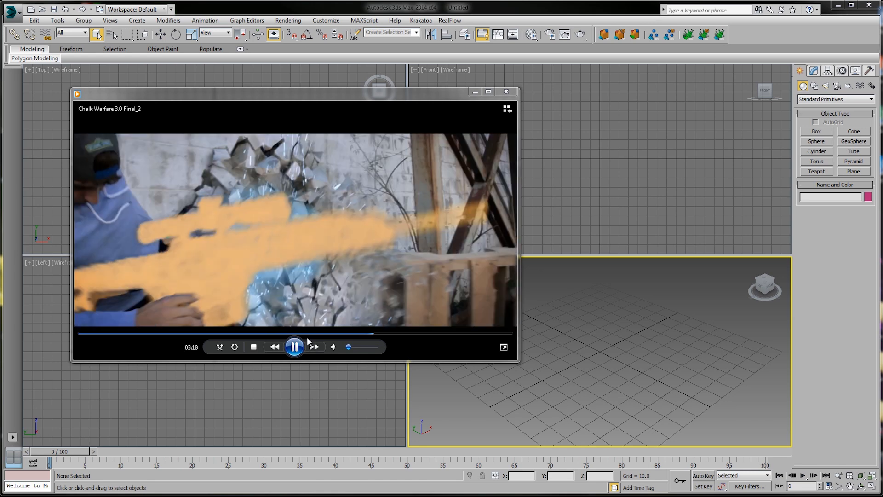
Replay the wall explosion around 03:17 in the Chalk Warfare 3.0 Final_2 clip, pause it, and return to 3ds Max.
{"action": "left_click", "coordinate": [305, 345]}
{"action": "left_click", "coordinate": [364, 333]}
{"action": "left_click", "coordinate": [301, 348]}
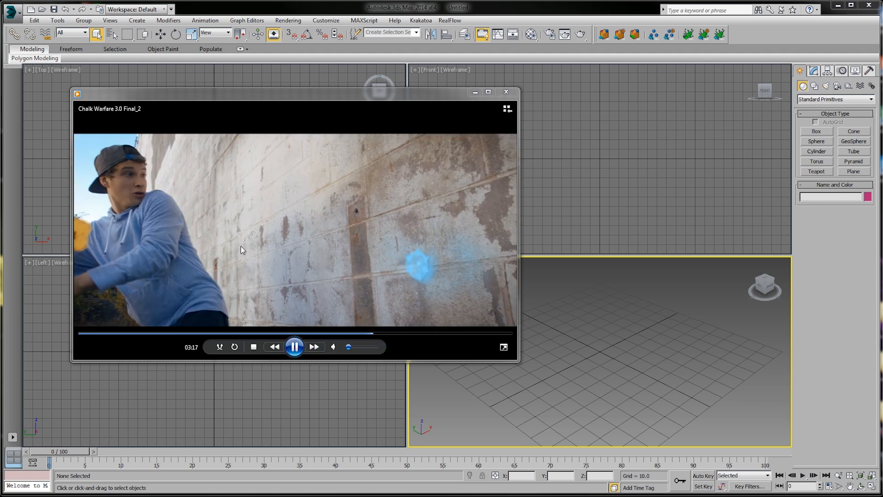
{"action": "left_click", "coordinate": [294, 346]}
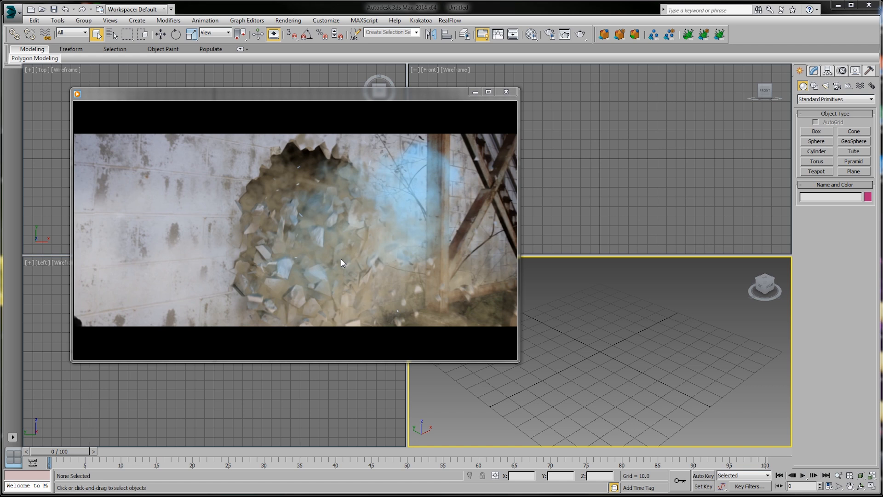
{"action": "mouse_move", "coordinate": [380, 155]}
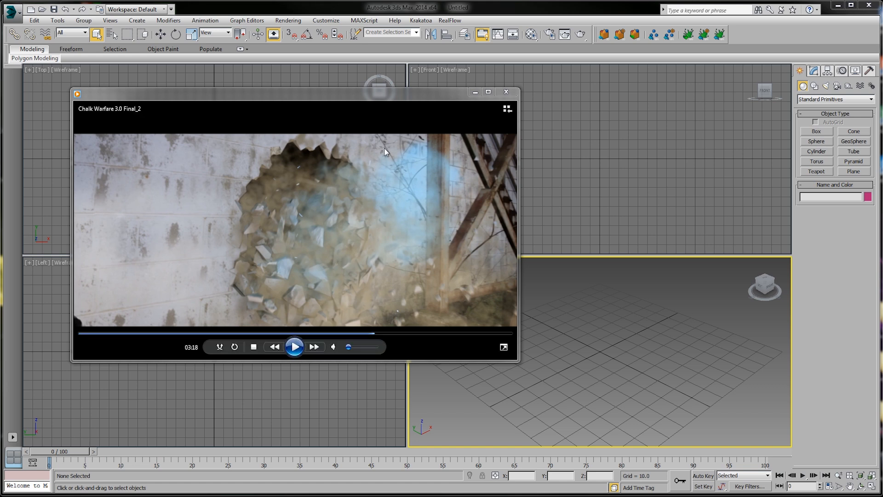
{"action": "left_click", "coordinate": [615, 340]}
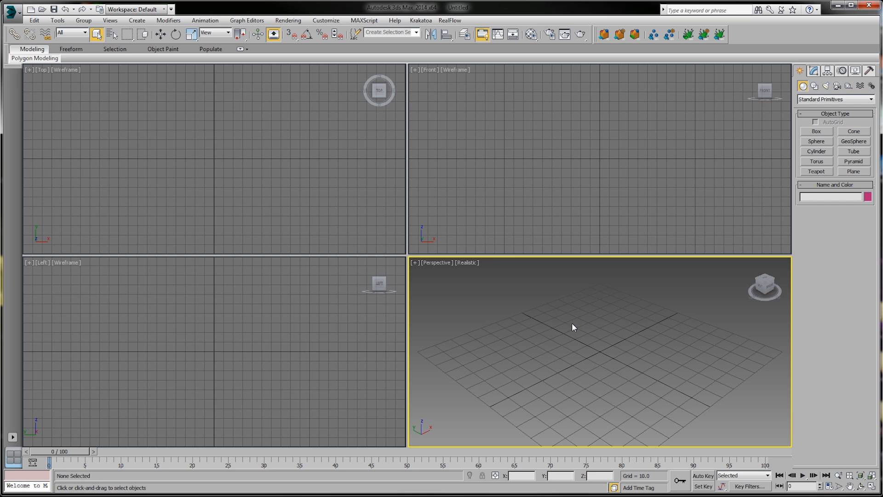
Create a floor plane in the Perspective viewport and set its length and width to 500.
{"action": "left_click", "coordinate": [853, 172]}
{"action": "scroll", "coordinate": [594, 375], "scroll_direction": "down", "scroll_amount": 2}
{"action": "left_click_drag", "start_coordinate": [601, 297], "coordinate": [765, 372]}
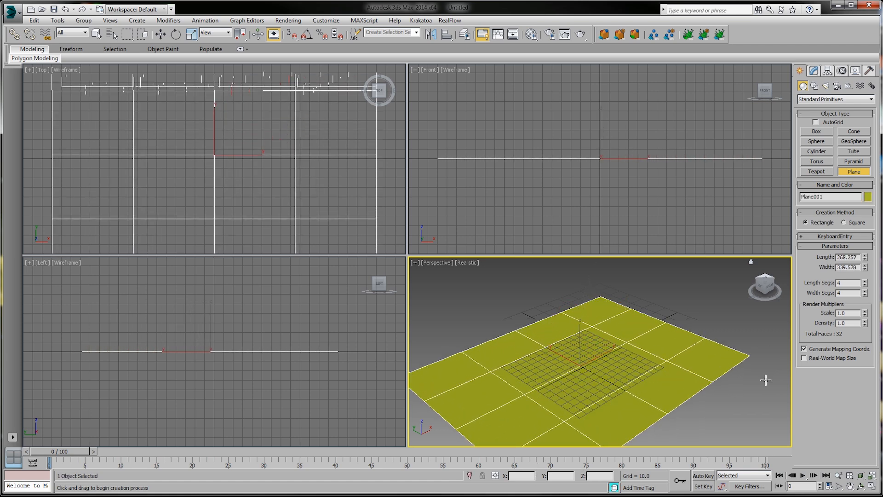
{"action": "double_click", "coordinate": [854, 256]}
{"action": "type", "text": "500"}
{"action": "key", "text": "Tab"}
{"action": "type", "text": "500"}
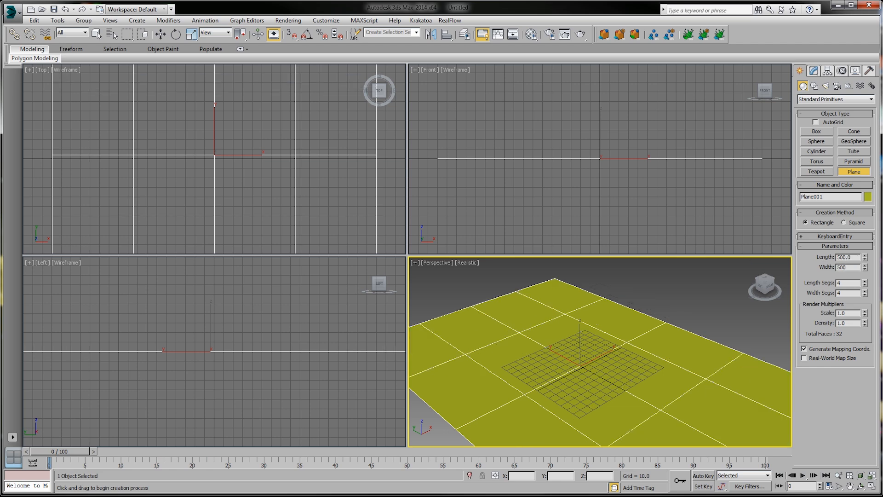
{"action": "key", "text": "Return"}
{"action": "middle_click_drag", "start_coordinate": [615, 350], "coordinate": [610, 340]}
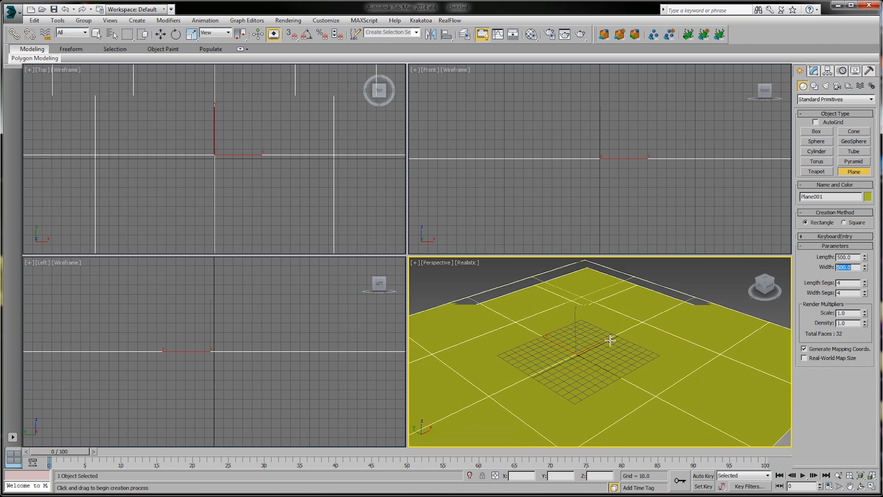
Recolour the floor plane grey and hide the grid in the maximized Perspective viewport.
{"action": "key", "text": "alt+w"}
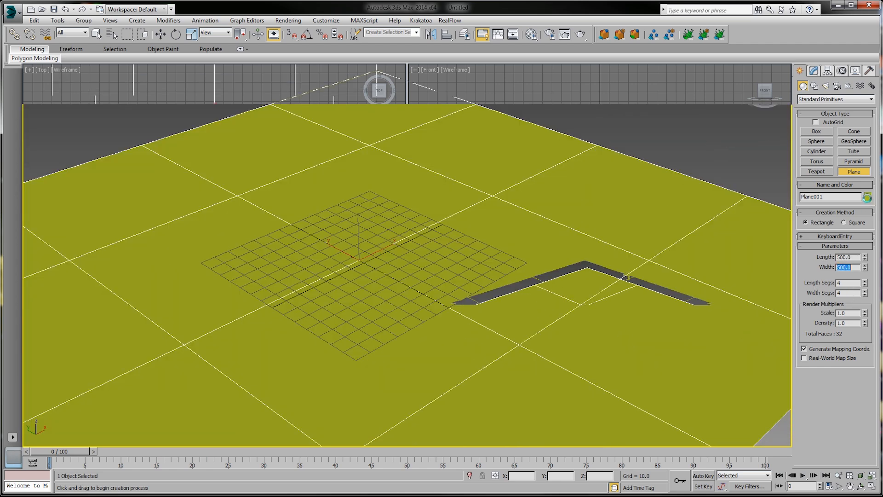
{"action": "left_click", "coordinate": [867, 197]}
{"action": "left_click", "coordinate": [426, 271]}
{"action": "left_click", "coordinate": [505, 305]}
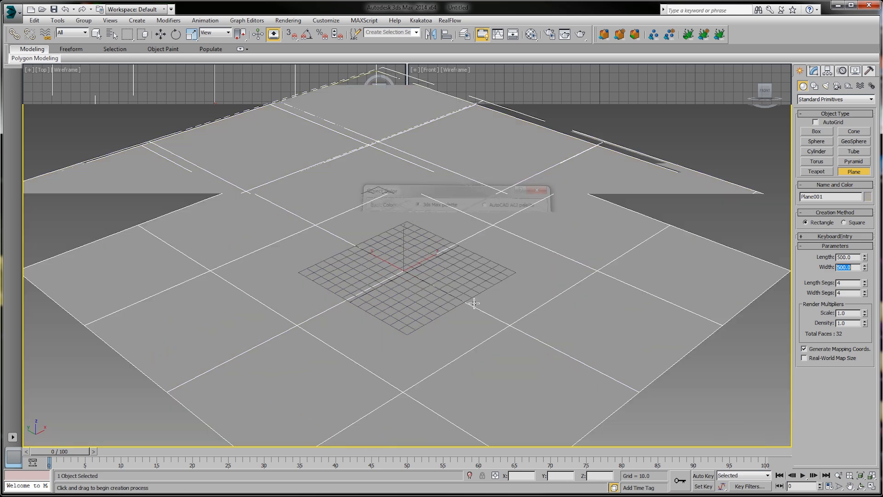
{"action": "scroll", "coordinate": [475, 303], "scroll_direction": "down", "scroll_amount": 3}
{"action": "key", "text": "g"}
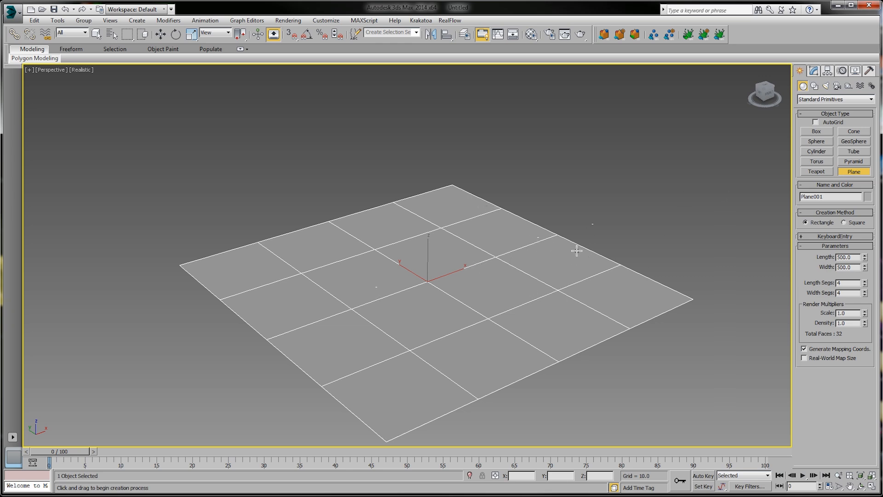
Create a thin upright box as a wall on the plane, about 431 long, 10 wide and 199 high.
{"action": "left_click", "coordinate": [817, 134]}
{"action": "scroll", "coordinate": [522, 298], "scroll_direction": "down", "scroll_amount": 3}
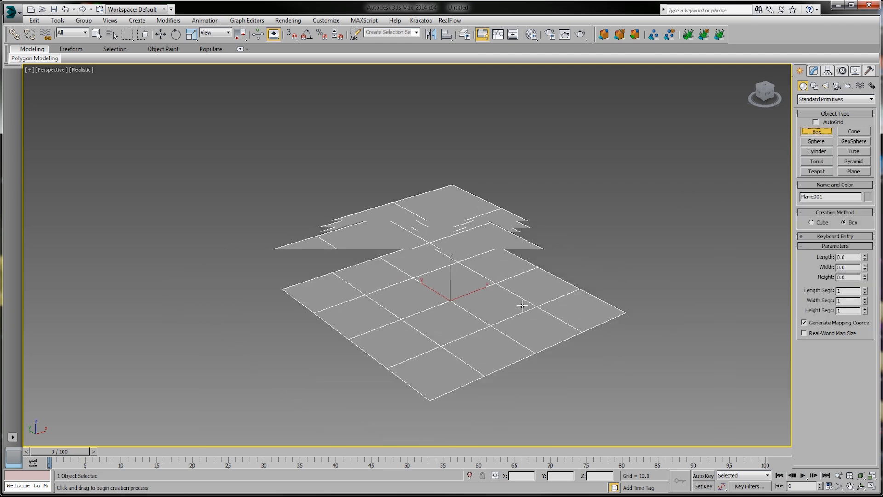
{"action": "middle_click_drag", "start_coordinate": [522, 299], "coordinate": [487, 339], "text": "alt"}
{"action": "left_click_drag", "start_coordinate": [536, 220], "coordinate": [553, 409]}
{"action": "left_click", "coordinate": [561, 357]}
{"action": "middle_click_drag", "start_coordinate": [561, 357], "coordinate": [585, 315], "text": "alt"}
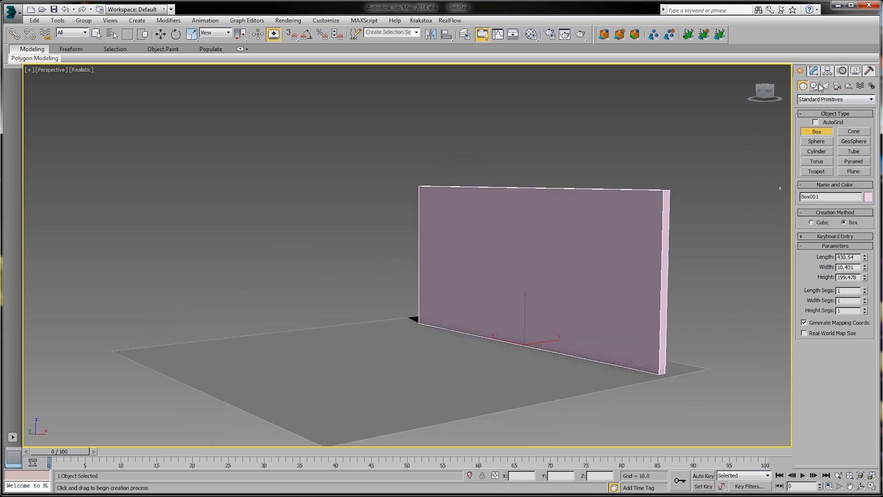
Create a RayFire RF Bomb helper with a spherical range of about 56 at the base of the wall.
{"action": "left_click", "coordinate": [849, 86]}
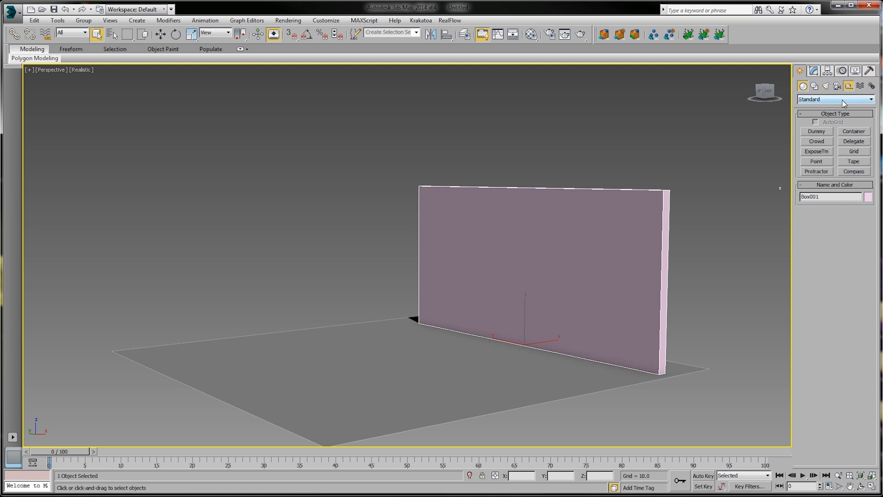
{"action": "left_click", "coordinate": [843, 100]}
{"action": "left_click", "coordinate": [820, 170]}
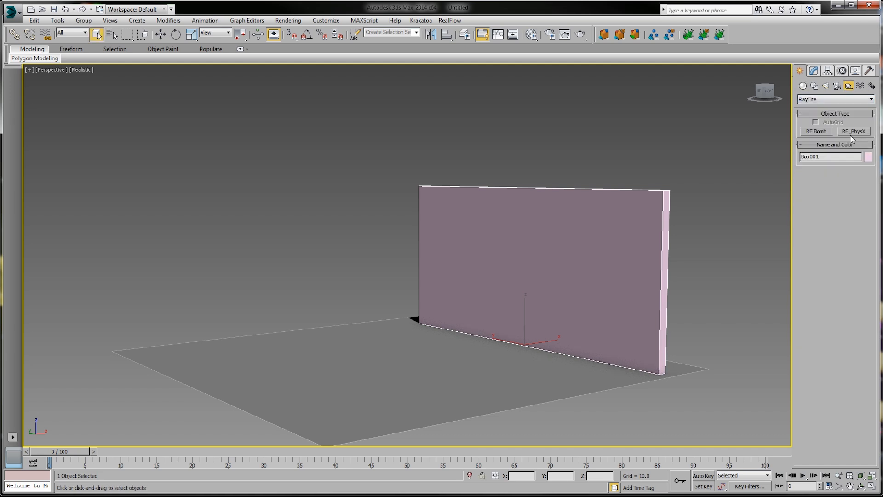
{"action": "left_click", "coordinate": [817, 132]}
{"action": "middle_click_drag", "start_coordinate": [627, 258], "coordinate": [526, 338], "text": "alt"}
{"action": "left_click_drag", "start_coordinate": [515, 337], "coordinate": [531, 351]}
{"action": "middle_click_drag", "start_coordinate": [531, 351], "coordinate": [568, 327], "text": "alt"}
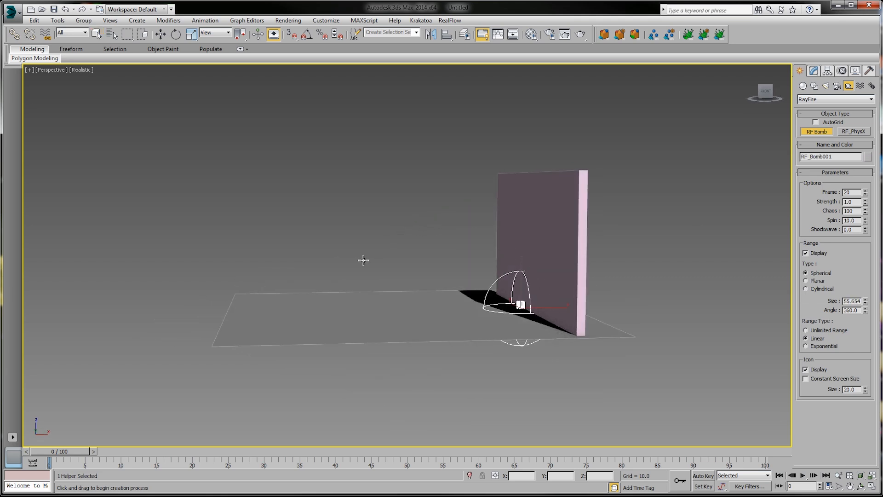
Move the bomb up to the middle of the wall and just behind it, at about X 195, Y -4, Z 87.
{"action": "middle_click_drag", "start_coordinate": [509, 272], "coordinate": [563, 325], "text": "alt"}
{"action": "scroll", "coordinate": [563, 325], "scroll_direction": "up", "scroll_amount": 2}
{"action": "middle_click_drag", "start_coordinate": [482, 348], "coordinate": [474, 288]}
{"action": "scroll", "coordinate": [545, 272], "scroll_direction": "up", "scroll_amount": 1}
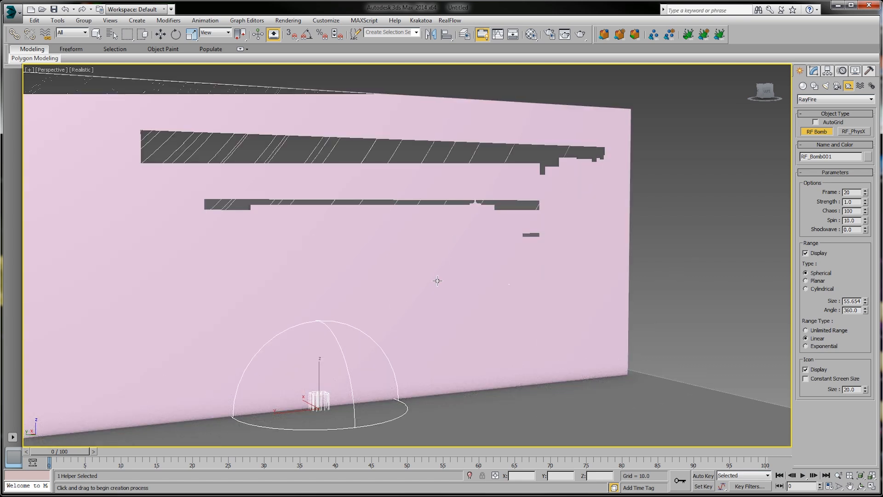
{"action": "middle_click_drag", "start_coordinate": [448, 289], "coordinate": [347, 290]}
{"action": "scroll", "coordinate": [456, 282], "scroll_direction": "down", "scroll_amount": 3}
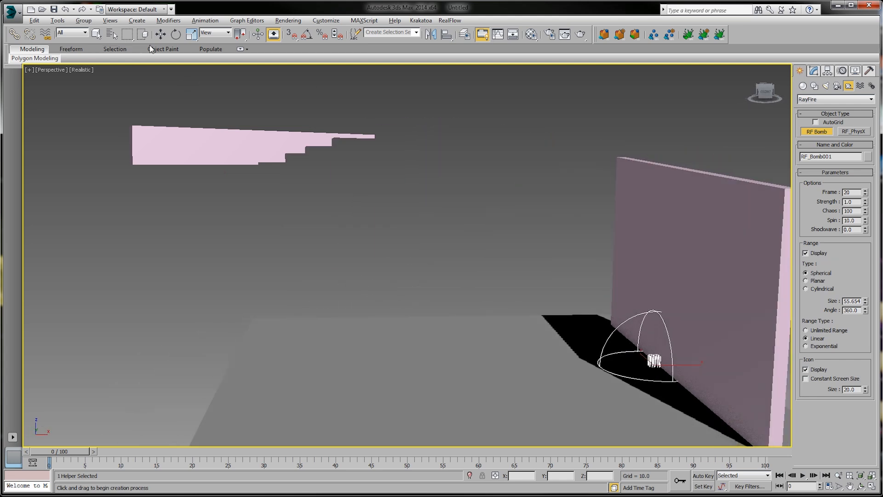
{"action": "left_click", "coordinate": [160, 36]}
{"action": "middle_click_drag", "start_coordinate": [699, 363], "coordinate": [579, 349]}
{"action": "left_click_drag", "start_coordinate": [561, 350], "coordinate": [581, 351]}
{"action": "middle_click_drag", "start_coordinate": [581, 351], "coordinate": [559, 344], "text": "alt"}
{"action": "left_click_drag", "start_coordinate": [555, 327], "coordinate": [556, 242]}
{"action": "middle_click_drag", "start_coordinate": [556, 242], "coordinate": [495, 283], "text": "alt"}
{"action": "left_click_drag", "start_coordinate": [583, 268], "coordinate": [552, 267]}
{"action": "middle_click_drag", "start_coordinate": [552, 267], "coordinate": [533, 314], "text": "alt"}
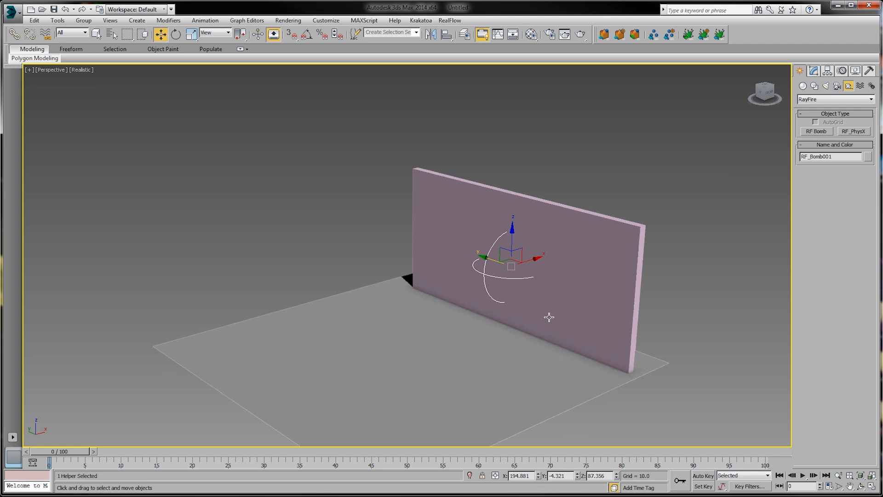
Open the RayFire floater and add the wall box to the Dynamic / Impact Objects list.
{"action": "middle_click_drag", "start_coordinate": [551, 280], "coordinate": [570, 275]}
{"action": "scroll", "coordinate": [496, 274], "scroll_direction": "up", "scroll_amount": 3}
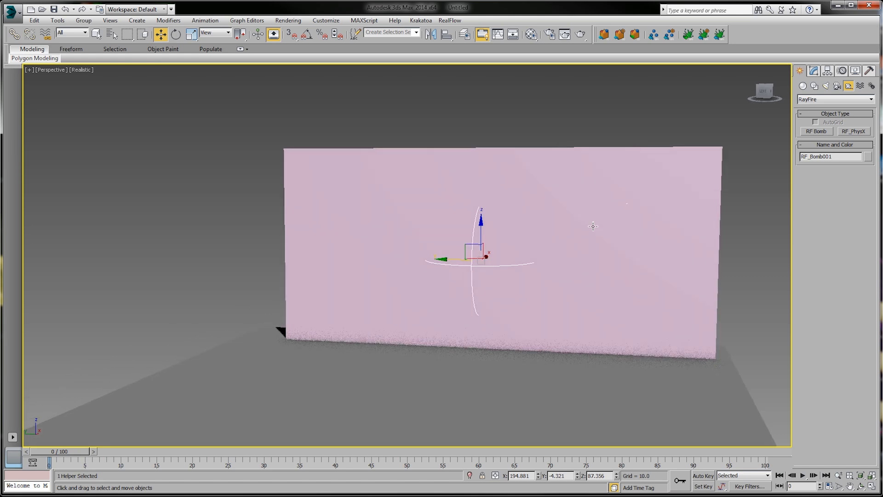
{"action": "left_click", "coordinate": [558, 206]}
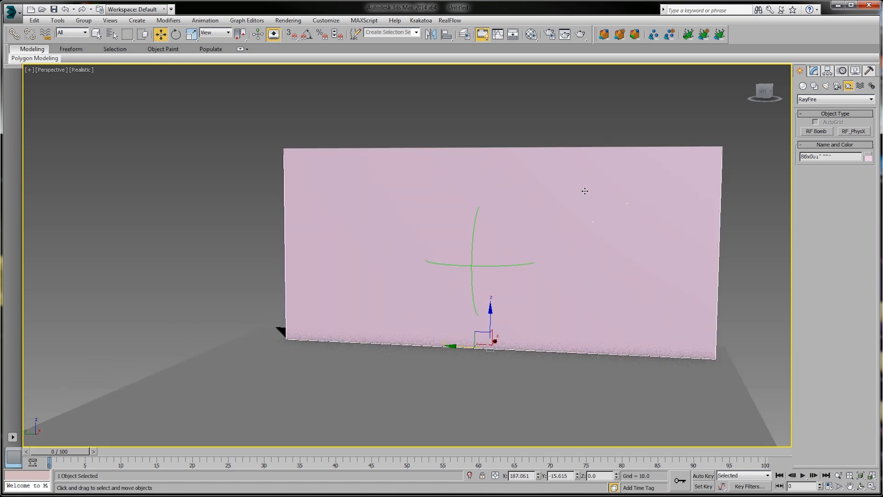
{"action": "left_click", "coordinate": [803, 86]}
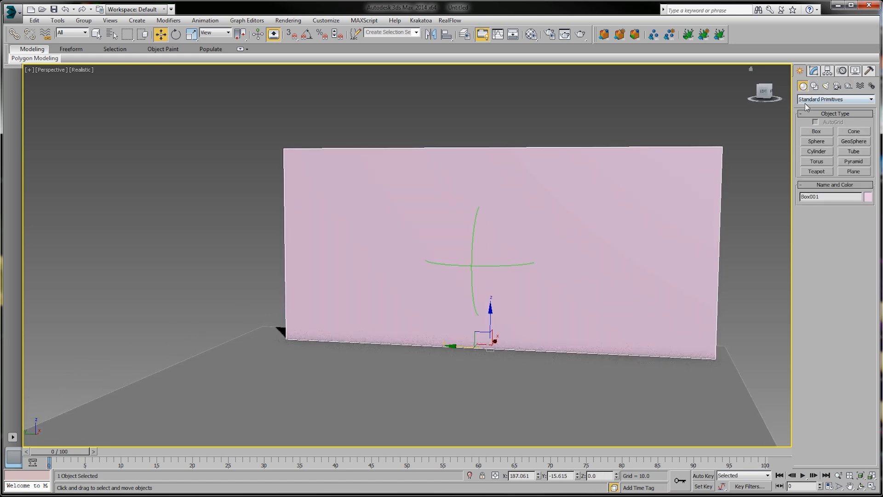
{"action": "left_click", "coordinate": [807, 101]}
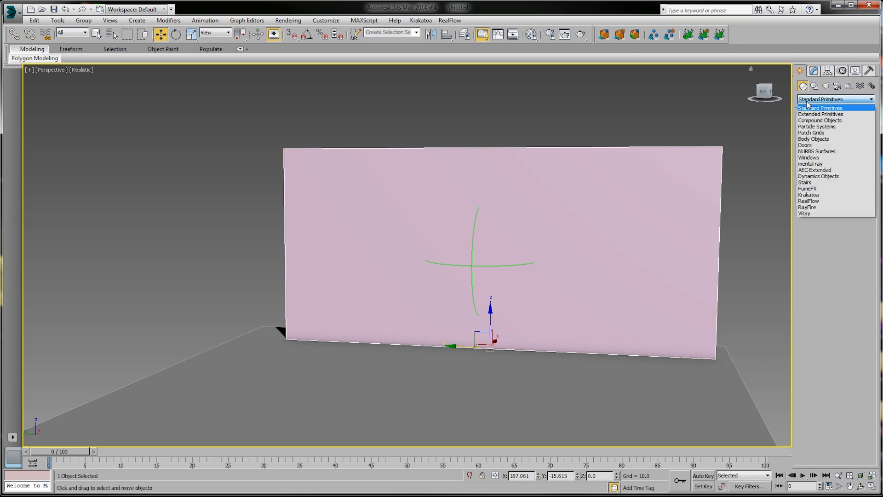
{"action": "left_click", "coordinate": [808, 207]}
{"action": "left_click", "coordinate": [822, 143]}
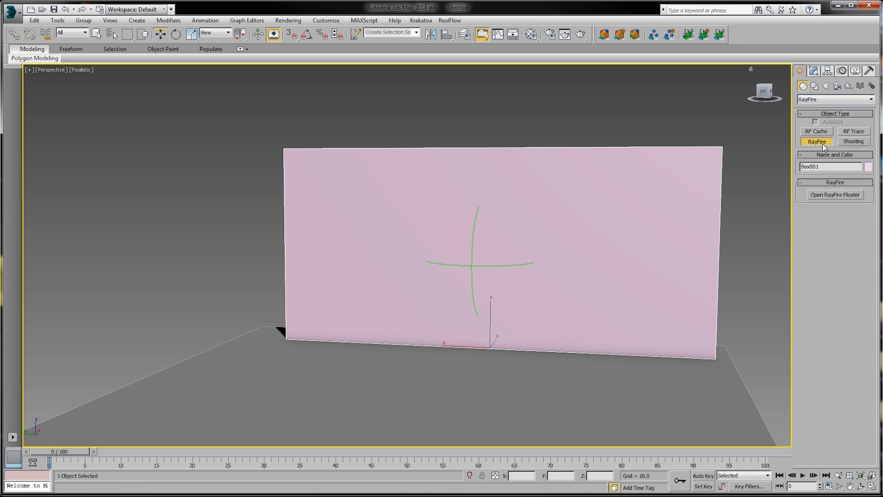
{"action": "left_click", "coordinate": [834, 196]}
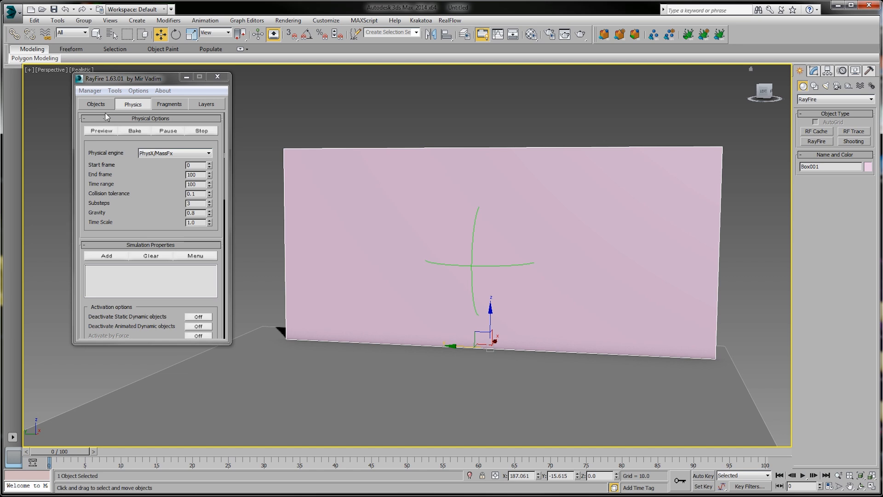
{"action": "left_click", "coordinate": [97, 105]}
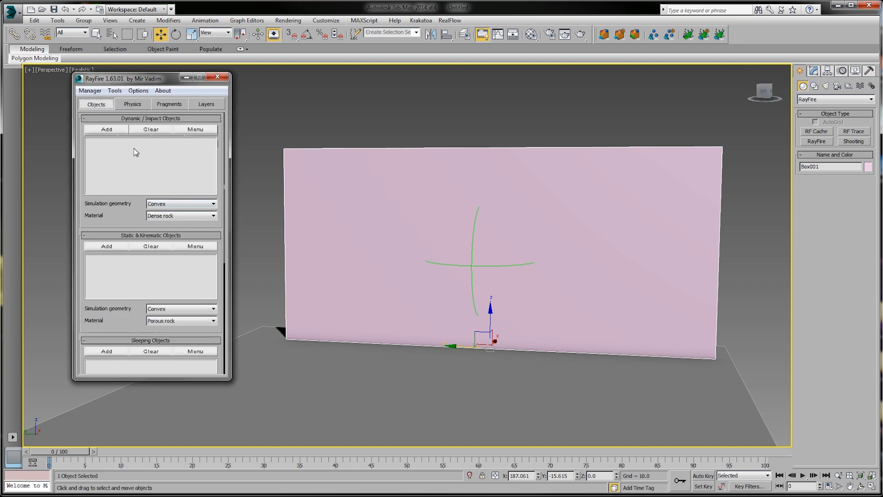
{"action": "left_click", "coordinate": [114, 129]}
Fragment the wall with Voronoi - Uniform at 10 iterations.
{"action": "left_click", "coordinate": [170, 105]}
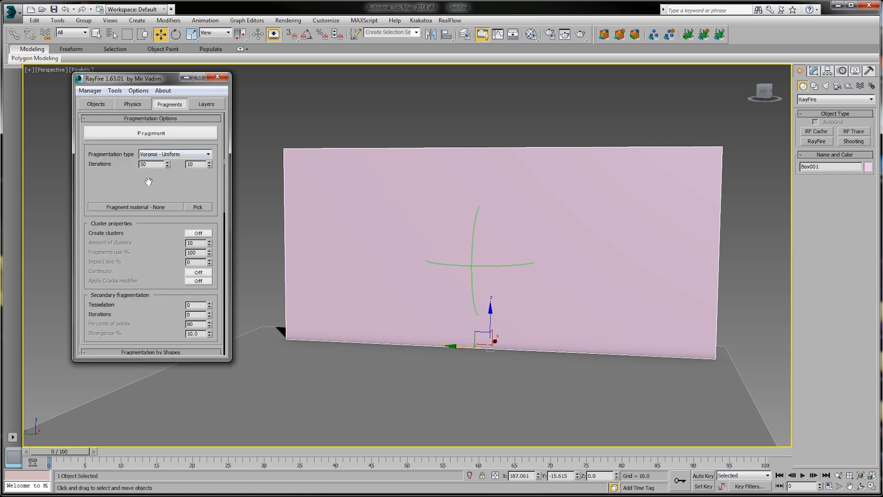
{"action": "double_click", "coordinate": [154, 165]}
{"action": "type", "text": "10"}
{"action": "left_click", "coordinate": [151, 133]}
{"action": "scroll", "coordinate": [503, 327], "scroll_direction": "up", "scroll_amount": 10}
{"action": "scroll", "coordinate": [503, 328], "scroll_direction": "down", "scroll_amount": 3}
{"action": "scroll", "coordinate": [497, 324], "scroll_direction": "up", "scroll_amount": 2}
{"action": "scroll", "coordinate": [490, 323], "scroll_direction": "down", "scroll_amount": 2}
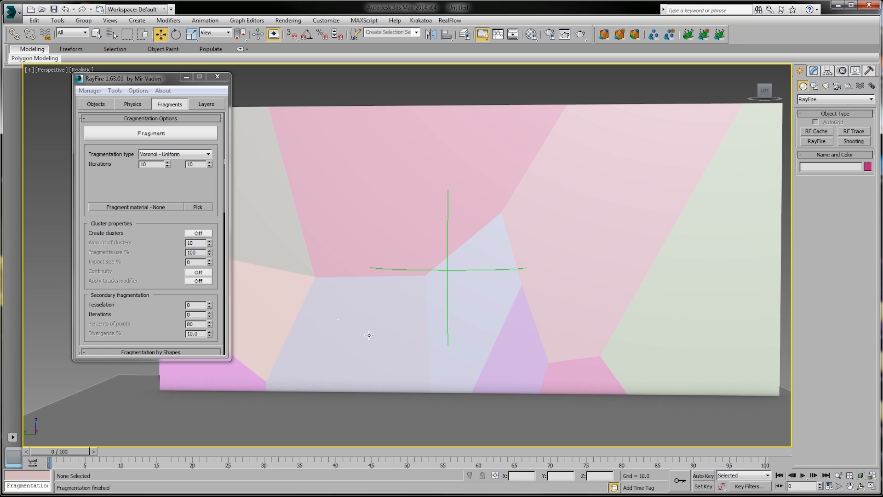
Send all the wall fragments from the Dynamic / Impact Objects list to the Sleeping list.
{"action": "left_click", "coordinate": [96, 104]}
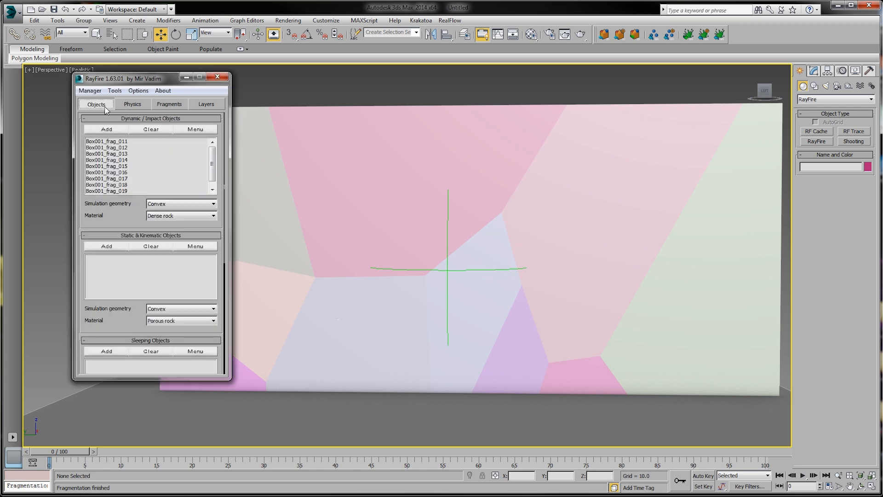
{"action": "left_click", "coordinate": [194, 129]}
{"action": "left_click", "coordinate": [192, 144]}
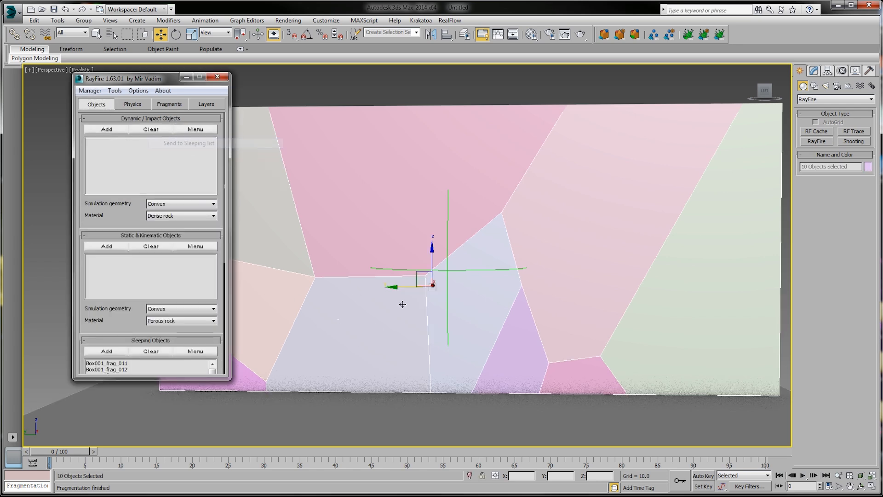
Select the five fragments around the bomb and add them to the Dynamic / Impact Objects list.
{"action": "left_click", "coordinate": [387, 327]}
{"action": "left_click", "coordinate": [488, 329], "text": "ctrl"}
{"action": "left_click", "coordinate": [551, 353], "text": "ctrl"}
{"action": "left_click", "coordinate": [565, 347], "text": "ctrl"}
{"action": "left_click", "coordinate": [477, 200], "text": "ctrl"}
{"action": "left_click", "coordinate": [91, 131]}
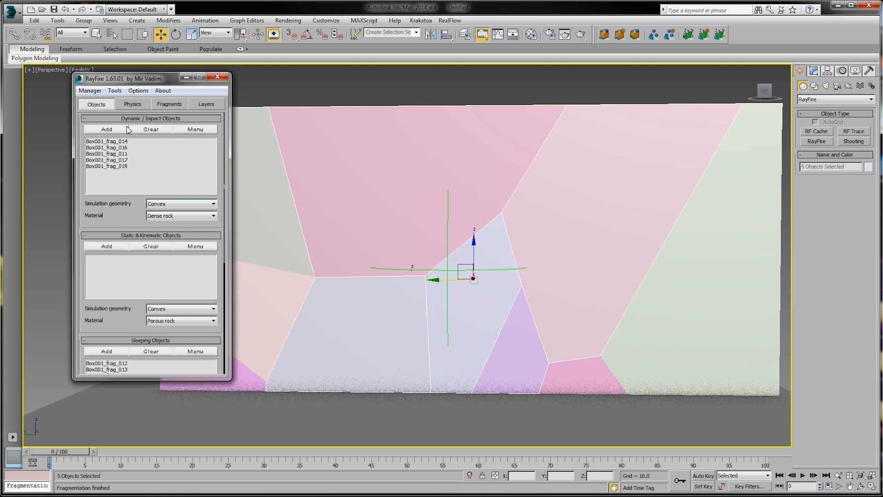
Fragment the five dynamic pieces again with Voronoi - Uniform at 50 iterations.
{"action": "left_click", "coordinate": [169, 104]}
{"action": "type", "text": "50"}
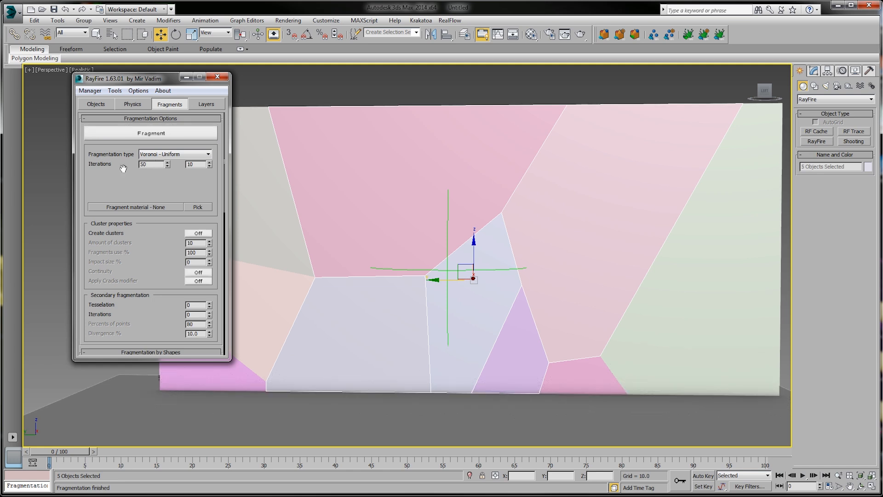
{"action": "left_click", "coordinate": [150, 138]}
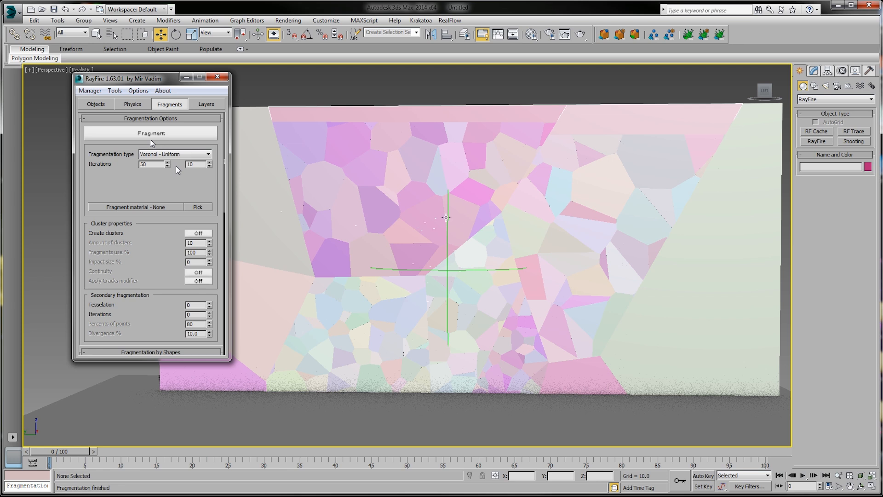
Discard the fragmentation and restore the original unbroken wall box.
{"action": "left_click", "coordinate": [89, 90]}
{"action": "left_click", "coordinate": [100, 112]}
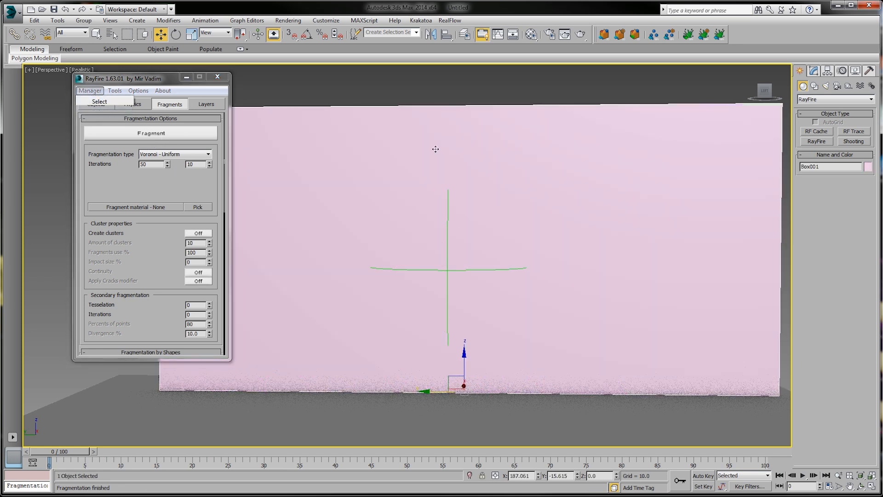
{"action": "left_click", "coordinate": [99, 101]}
Set the Voronoi - Uniform iterations to 500 and fragment the whole wall.
{"action": "left_click", "coordinate": [169, 104]}
{"action": "double_click", "coordinate": [152, 166]}
{"action": "type", "text": "400"}
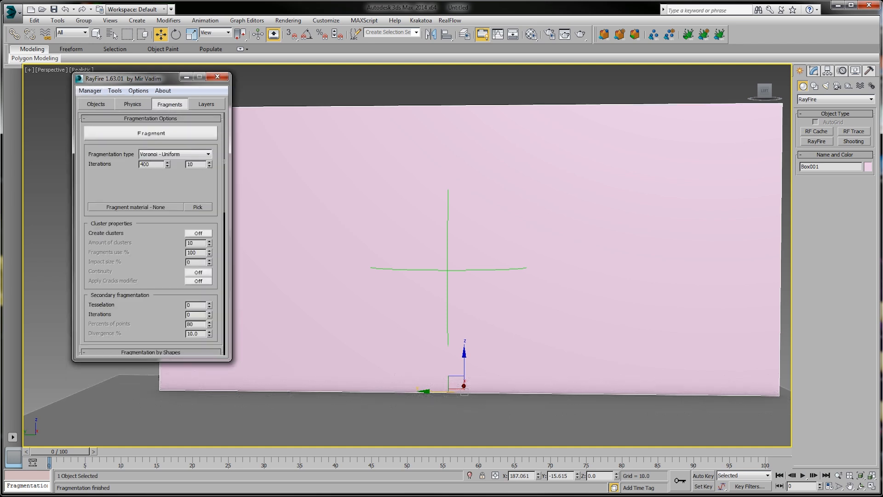
{"action": "double_click", "coordinate": [152, 164]}
{"action": "type", "text": "5"}
{"action": "left_click", "coordinate": [145, 133]}
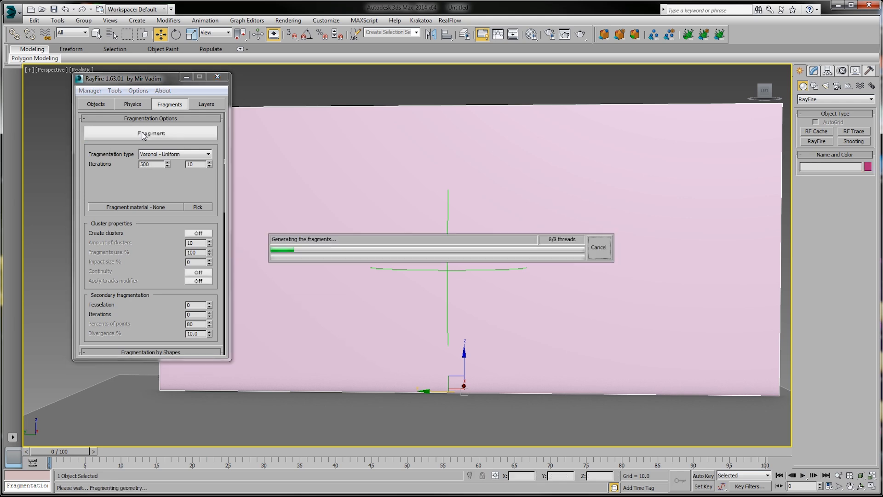
Send all the wall fragments from the Dynamic / Impact Objects list to the Sleeping Objects list.
{"action": "middle_click_drag", "start_coordinate": [420, 235], "coordinate": [460, 262], "text": "alt"}
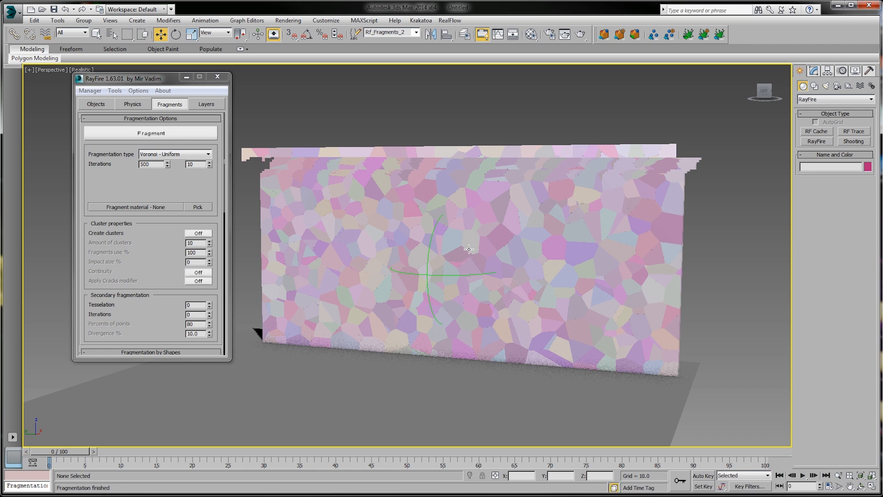
{"action": "left_click", "coordinate": [101, 106]}
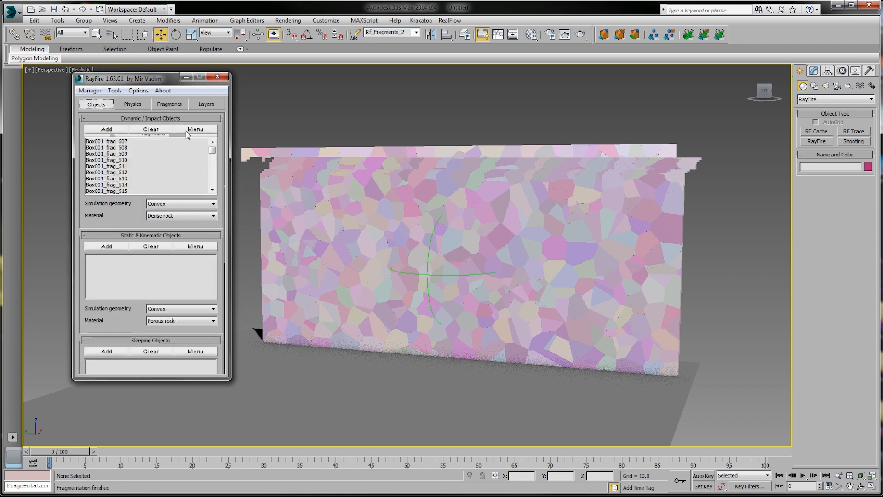
{"action": "left_click", "coordinate": [189, 131]}
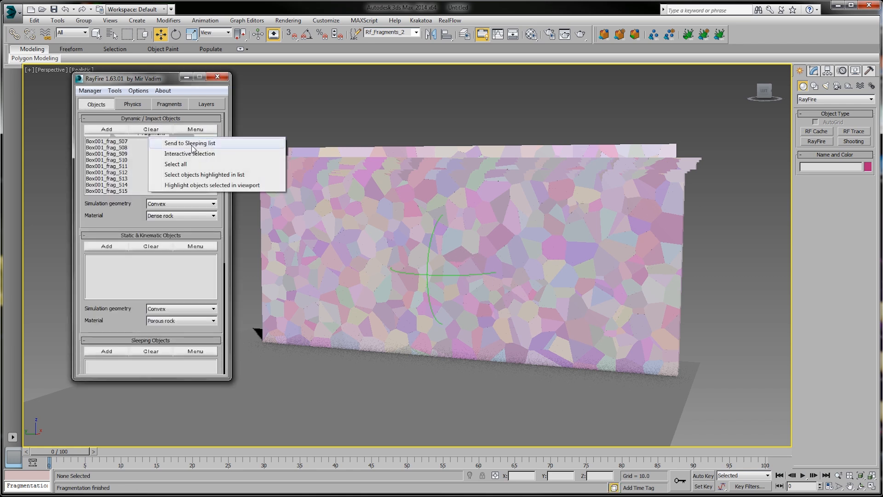
{"action": "left_click", "coordinate": [192, 145]}
Select the ground plane and add it to the Static & Kinematic Objects list.
{"action": "middle_click_drag", "start_coordinate": [428, 258], "coordinate": [283, 224]}
{"action": "left_click", "coordinate": [389, 298]}
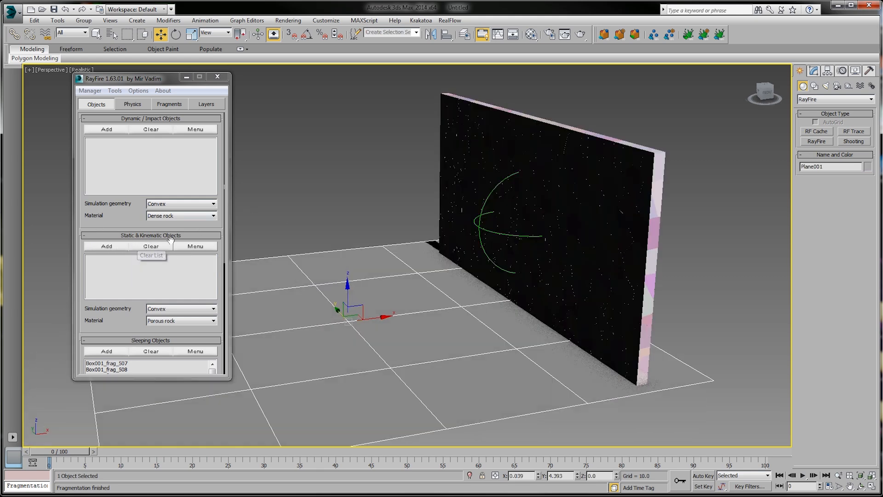
{"action": "left_click", "coordinate": [120, 249]}
{"action": "middle_click_drag", "start_coordinate": [346, 319], "coordinate": [362, 338], "text": "alt"}
{"action": "scroll", "coordinate": [356, 323], "scroll_direction": "down", "scroll_amount": 3}
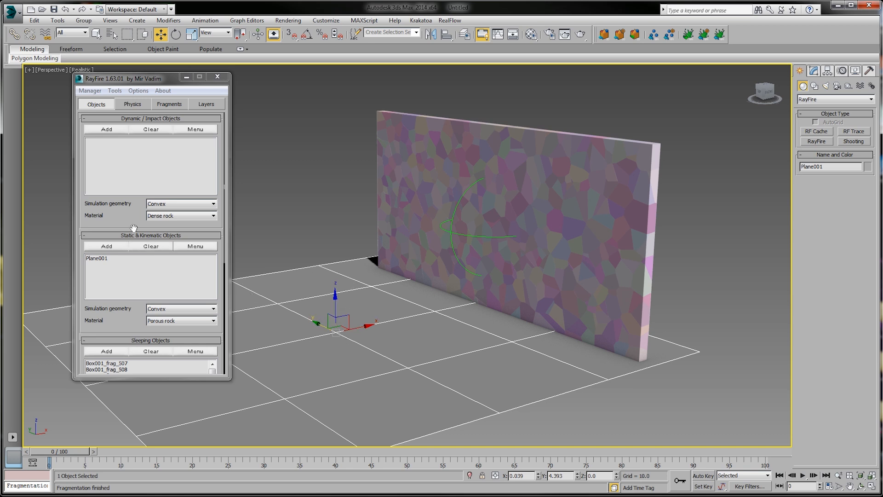
Select the RF Bomb helper and add it to the Simulation Properties list in the physics settings.
{"action": "left_click", "coordinate": [140, 107]}
{"action": "middle_click_drag", "start_coordinate": [401, 237], "coordinate": [429, 259], "text": "alt"}
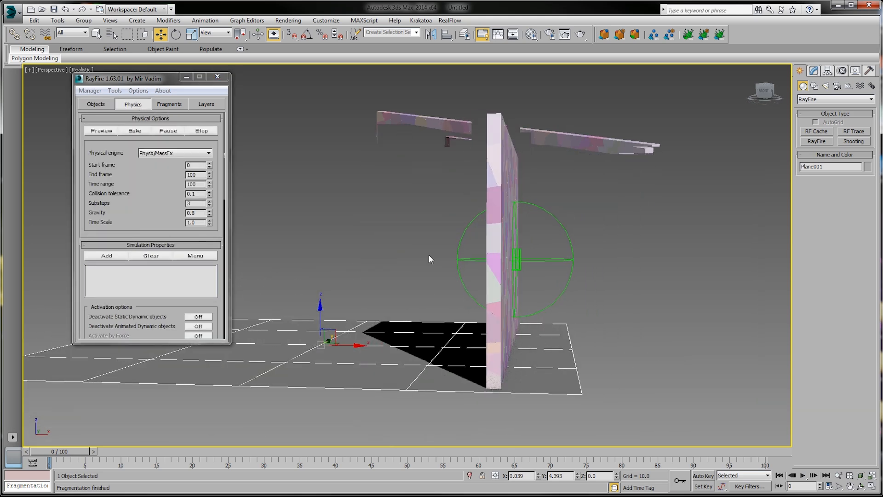
{"action": "left_click", "coordinate": [517, 254]}
{"action": "scroll", "coordinate": [130, 180], "scroll_direction": "down", "scroll_amount": 2}
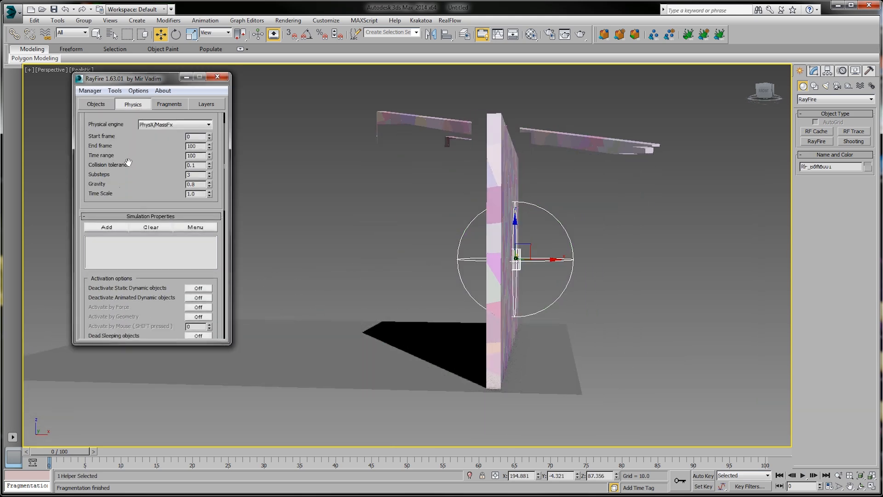
{"action": "left_click", "coordinate": [111, 227]}
{"action": "middle_click_drag", "start_coordinate": [566, 265], "coordinate": [544, 286], "text": "alt"}
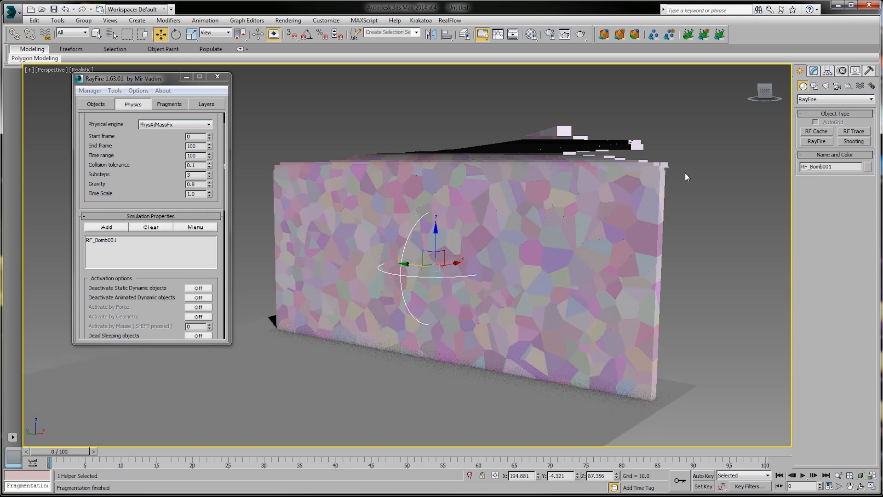
Set the RF Bomb's frame to 5 and its strength to 5.
{"action": "left_click", "coordinate": [813, 71]}
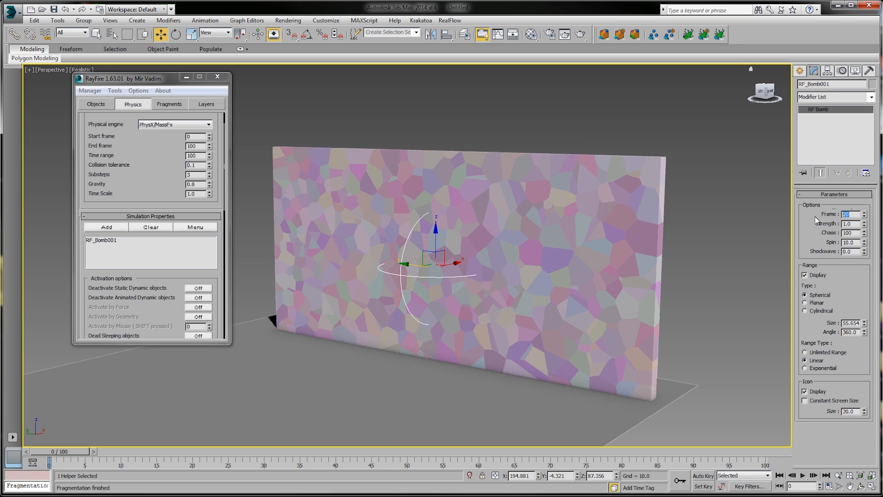
{"action": "type", "text": "5"}
{"action": "key", "text": "Tab"}
{"action": "type", "text": "5"}
{"action": "key", "text": "Return"}
Bake the wall simulation, stop it at about frame 15 and return the timeline to the opening frames.
{"action": "mouse_move", "coordinate": [426, 317]}
{"action": "middle_mouse_down"}
{"action": "mouse_move", "coordinate": [433, 312]}
{"action": "mouse_move", "coordinate": [400, 319]}
{"action": "mouse_move", "coordinate": [428, 304]}
{"action": "middle_mouse_up"}
{"action": "scroll", "coordinate": [432, 313], "scroll_direction": "down", "scroll_amount": 3}
{"action": "scroll", "coordinate": [424, 319], "scroll_direction": "up", "scroll_amount": 3}
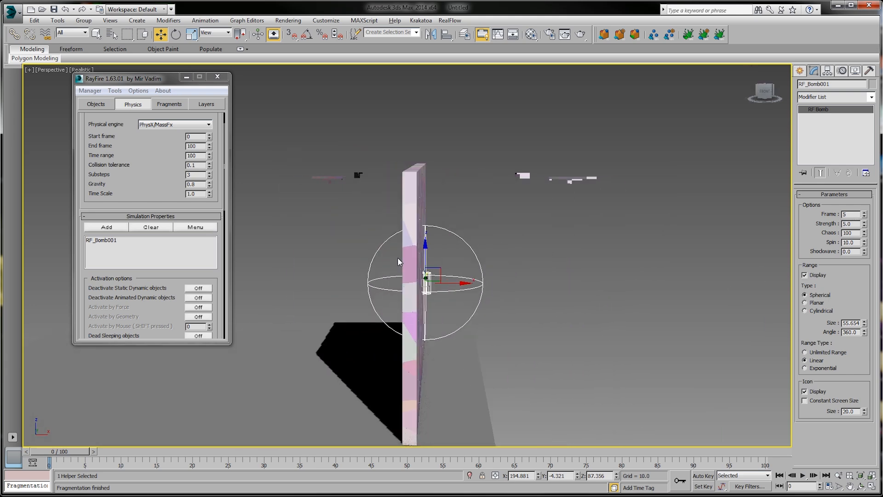
{"action": "middle_click_drag", "start_coordinate": [415, 291], "coordinate": [451, 286], "text": "alt"}
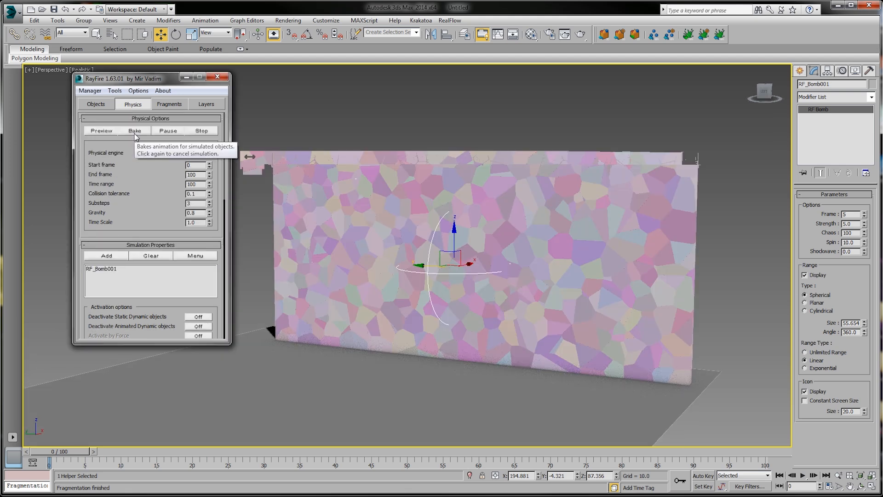
{"action": "left_click", "coordinate": [134, 131]}
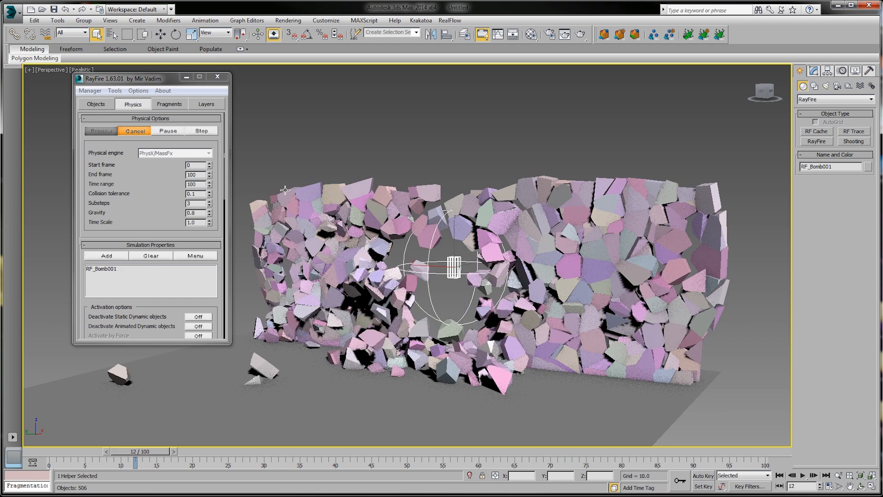
{"action": "left_click", "coordinate": [200, 132]}
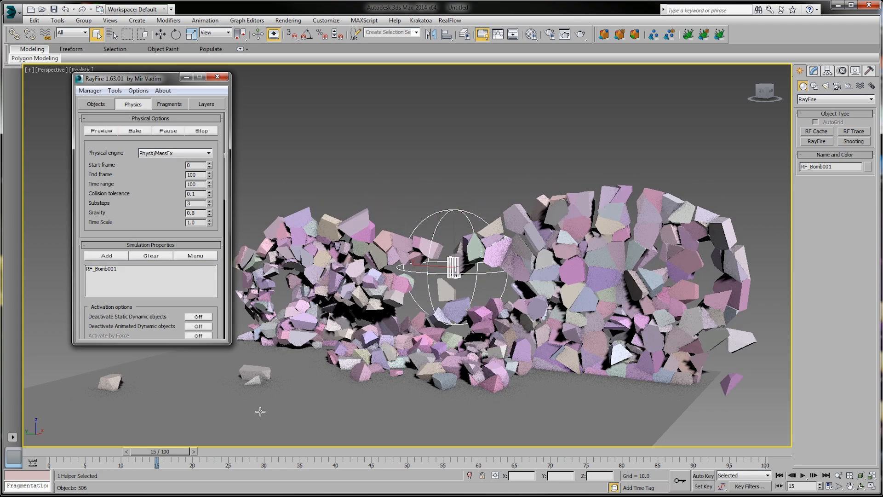
{"action": "left_click_drag", "start_coordinate": [183, 454], "coordinate": [59, 452]}
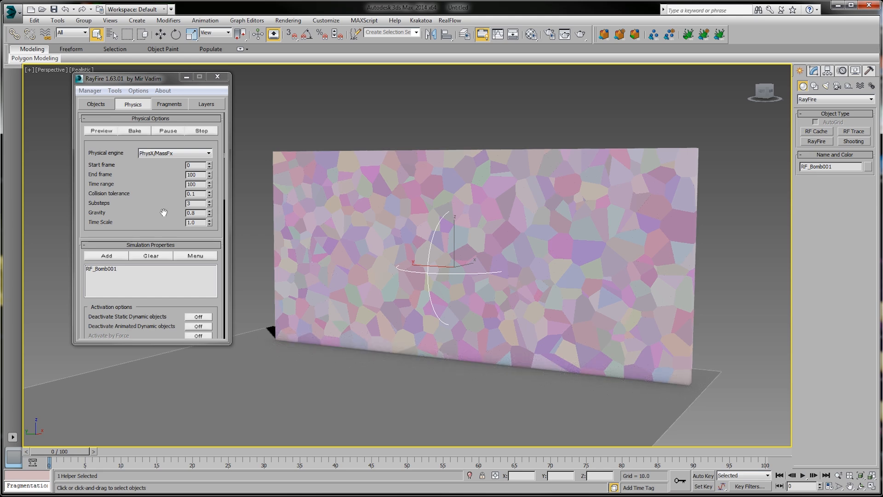
{"action": "mouse_move", "coordinate": [69, 457]}
{"action": "left_mouse_down"}
{"action": "mouse_move", "coordinate": [109, 460]}
{"action": "mouse_move", "coordinate": [50, 462]}
{"action": "mouse_move", "coordinate": [122, 468]}
{"action": "mouse_move", "coordinate": [51, 470]}
{"action": "mouse_move", "coordinate": [160, 480]}
{"action": "mouse_move", "coordinate": [148, 470]}
{"action": "mouse_move", "coordinate": [81, 467]}
{"action": "left_mouse_up"}
Turn on Dead Sleeping objects and set Revive dead by Velocity to 50.
{"action": "scroll", "coordinate": [155, 314], "scroll_direction": "down", "scroll_amount": 1}
{"action": "left_click_drag", "start_coordinate": [156, 314], "coordinate": [143, 259]}
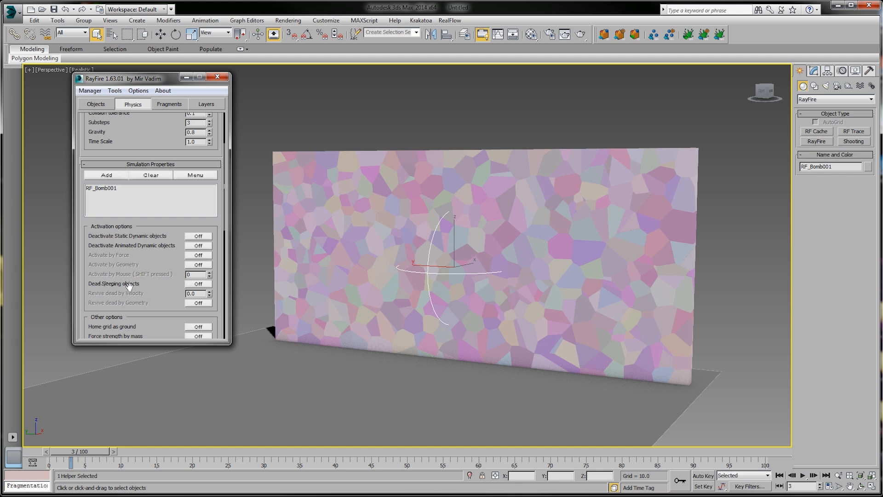
{"action": "left_click", "coordinate": [198, 284]}
{"action": "left_click_drag", "start_coordinate": [161, 301], "coordinate": [161, 276]}
{"action": "middle_click_drag", "start_coordinate": [434, 301], "coordinate": [480, 301], "text": "alt"}
{"action": "mouse_move", "coordinate": [480, 301]}
{"action": "middle_mouse_down"}
{"action": "mouse_move", "coordinate": [472, 317]}
{"action": "mouse_move", "coordinate": [481, 319]}
{"action": "middle_mouse_up"}
{"action": "scroll", "coordinate": [472, 317], "scroll_direction": "up", "scroll_amount": 3}
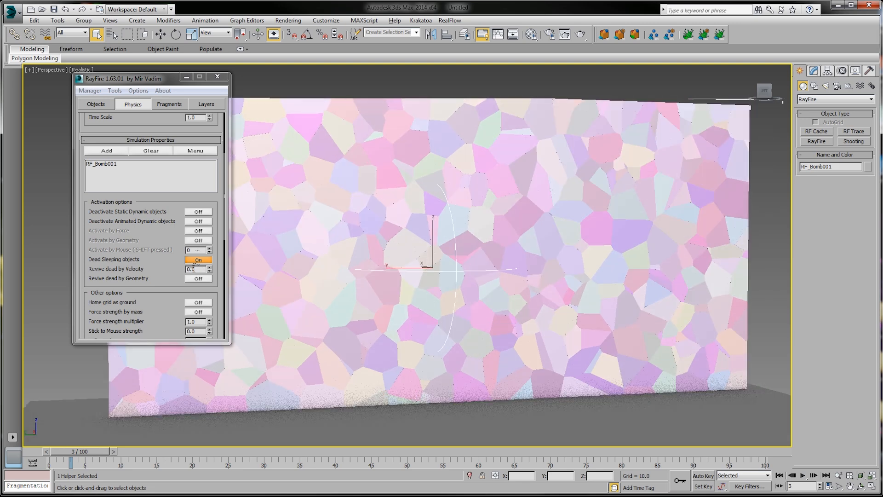
{"action": "scroll", "coordinate": [461, 307], "scroll_direction": "down", "scroll_amount": 3}
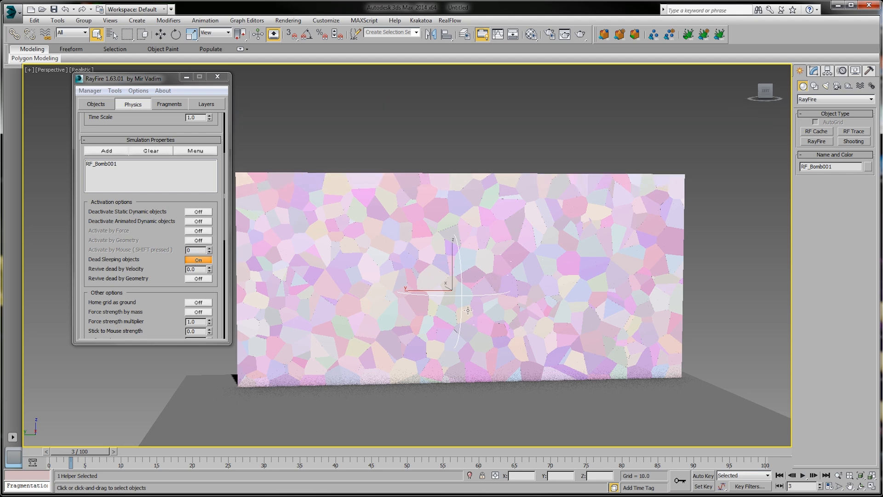
{"action": "middle_click_drag", "start_coordinate": [467, 311], "coordinate": [451, 310], "text": "alt"}
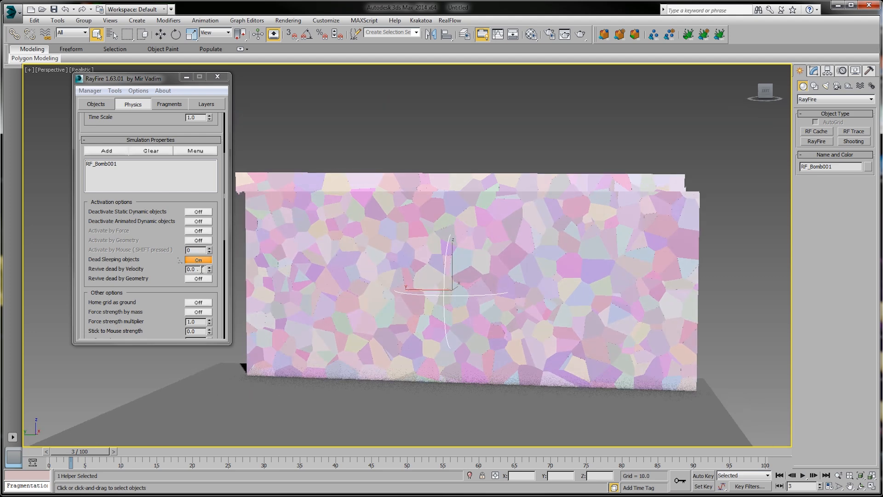
{"action": "double_click", "coordinate": [203, 269]}
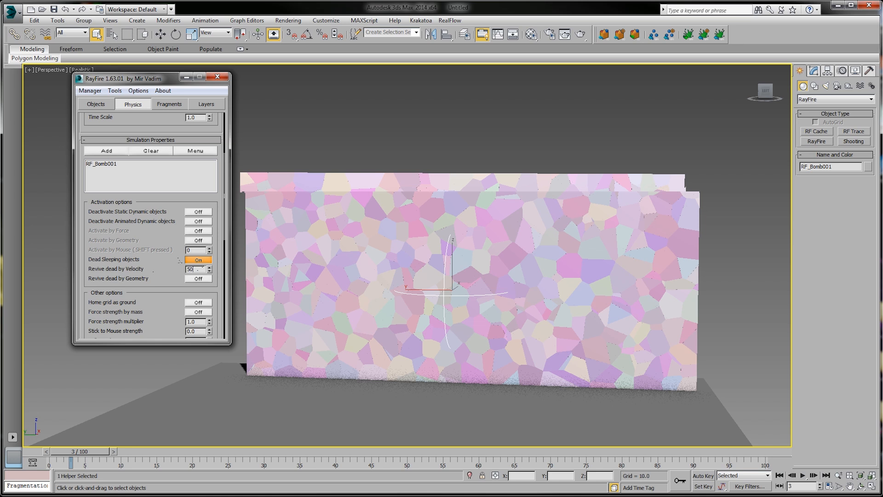
Bake the simulation with the dead sleeping fragments and stop it at about frame 26.
{"action": "scroll", "coordinate": [135, 224], "scroll_direction": "up", "scroll_amount": 3}
{"action": "left_click", "coordinate": [138, 132]}
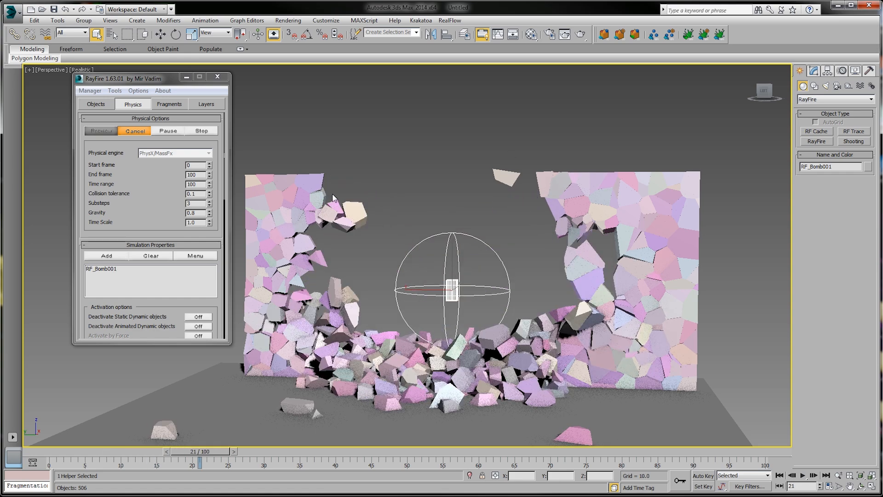
{"action": "left_click", "coordinate": [205, 131]}
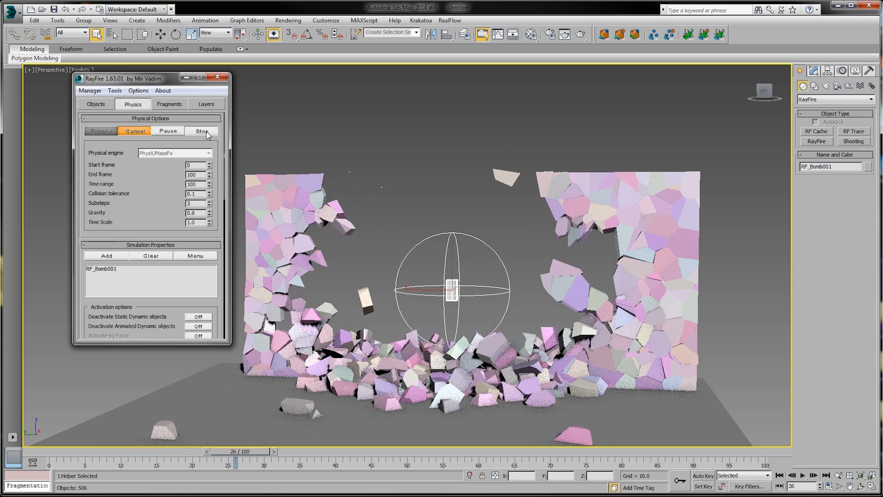
Set Revive dead by Velocity to 100, rebake the simulation and stop it at about frame 16.
{"action": "scroll", "coordinate": [137, 219], "scroll_direction": "down", "scroll_amount": 5}
{"action": "left_click_drag", "start_coordinate": [164, 298], "coordinate": [158, 272]}
{"action": "type", "text": "100"}
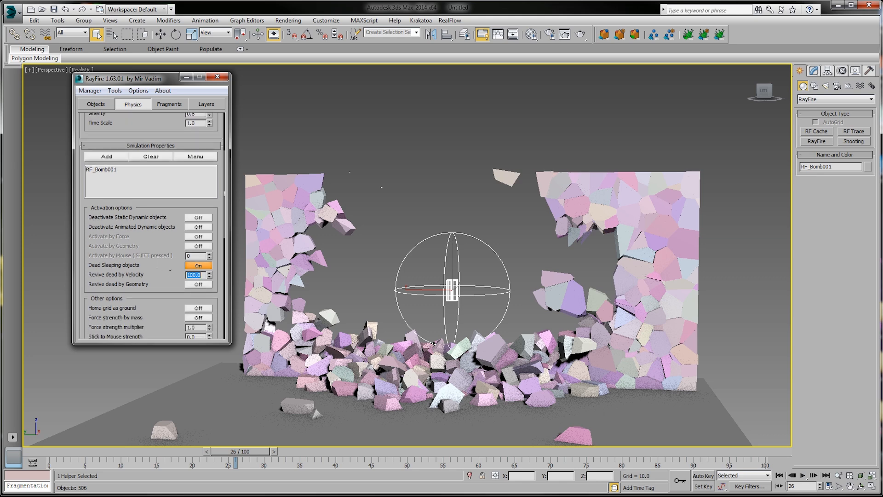
{"action": "scroll", "coordinate": [145, 152], "scroll_direction": "up", "scroll_amount": 6}
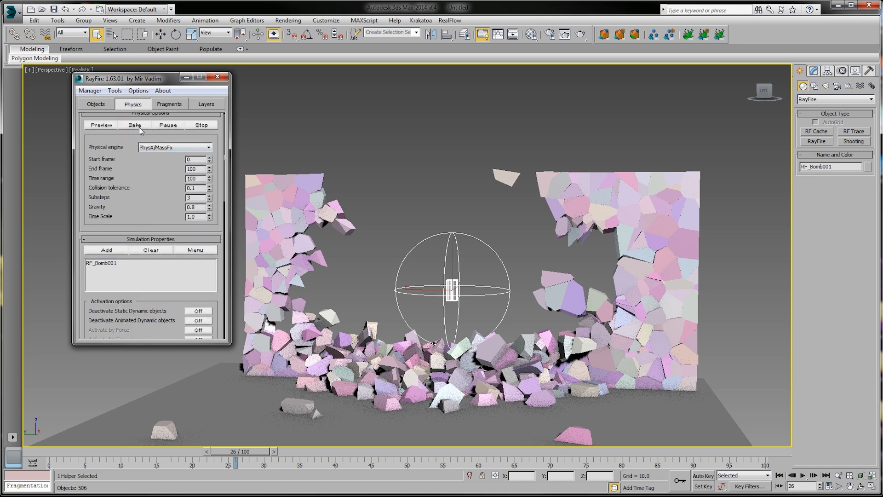
{"action": "left_click", "coordinate": [135, 126]}
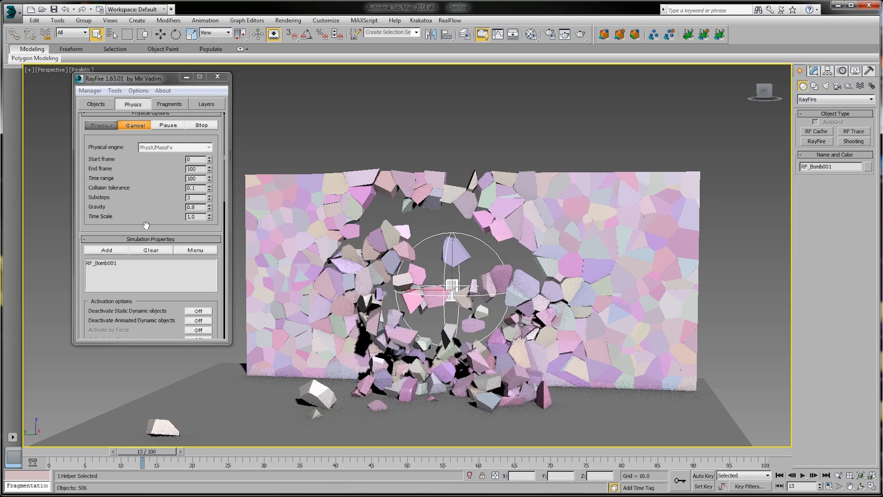
{"action": "left_click", "coordinate": [201, 125]}
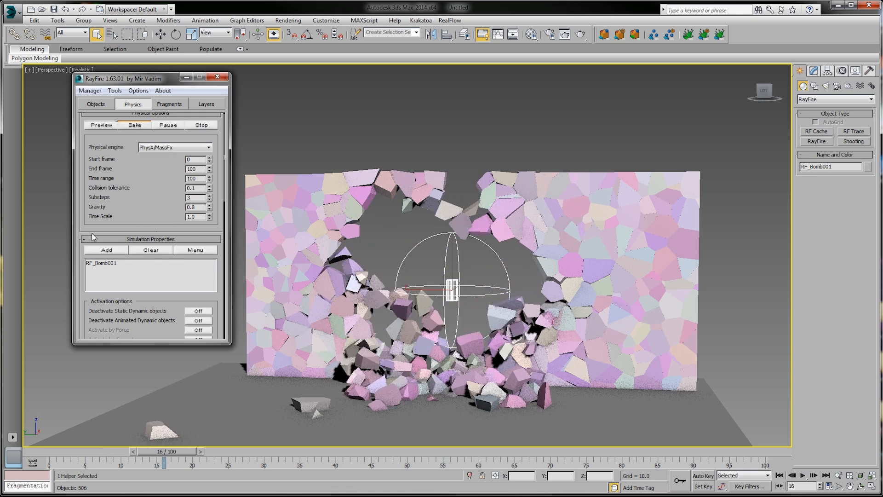
Set Revive dead by Velocity to 140, rebake the simulation and stop it at about frame 27.
{"action": "scroll", "coordinate": [167, 262], "scroll_direction": "down", "scroll_amount": 10}
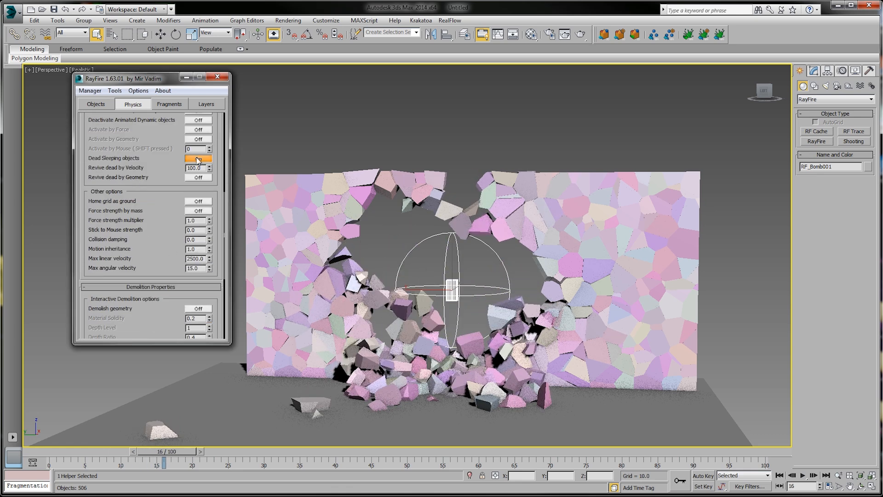
{"action": "left_click", "coordinate": [195, 168]}
{"action": "type", "text": "140"}
{"action": "key", "text": "Return"}
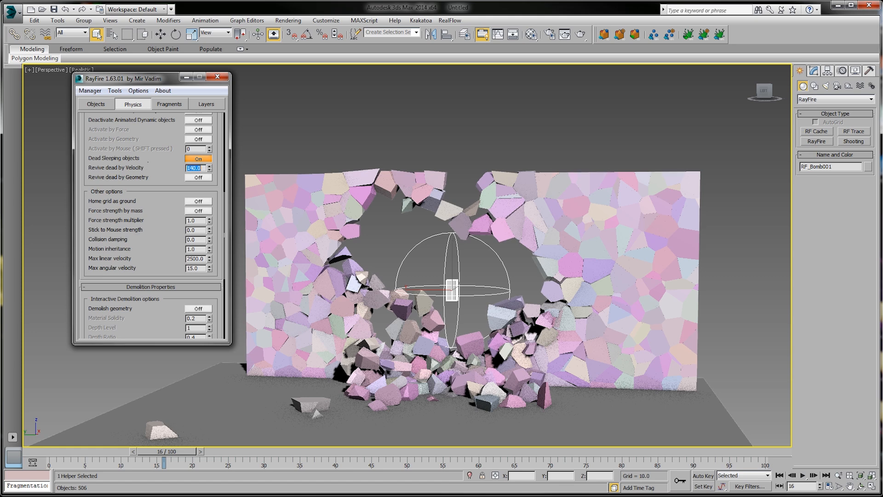
{"action": "scroll", "coordinate": [126, 146], "scroll_direction": "up", "scroll_amount": 5}
{"action": "left_click", "coordinate": [144, 131]}
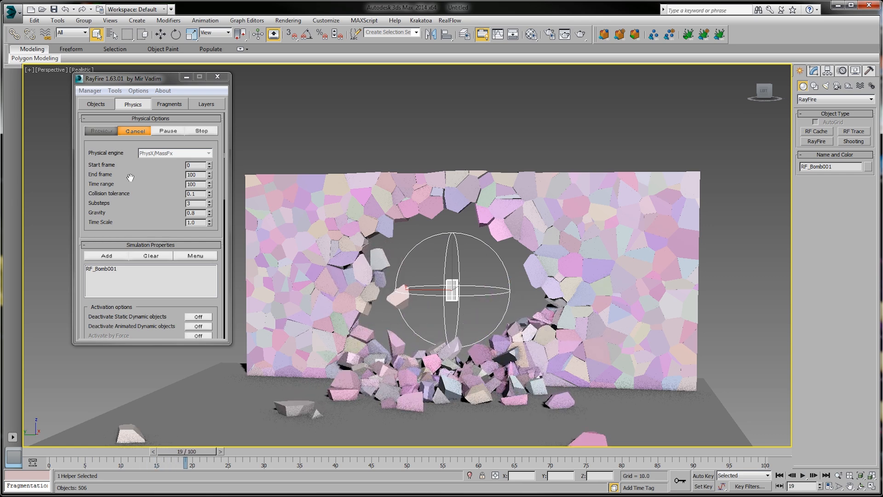
{"action": "left_click", "coordinate": [189, 131]}
Examine the blasted hole and the rubble around the bomb from several angles.
{"action": "middle_click_drag", "start_coordinate": [400, 276], "coordinate": [441, 197], "text": "alt"}
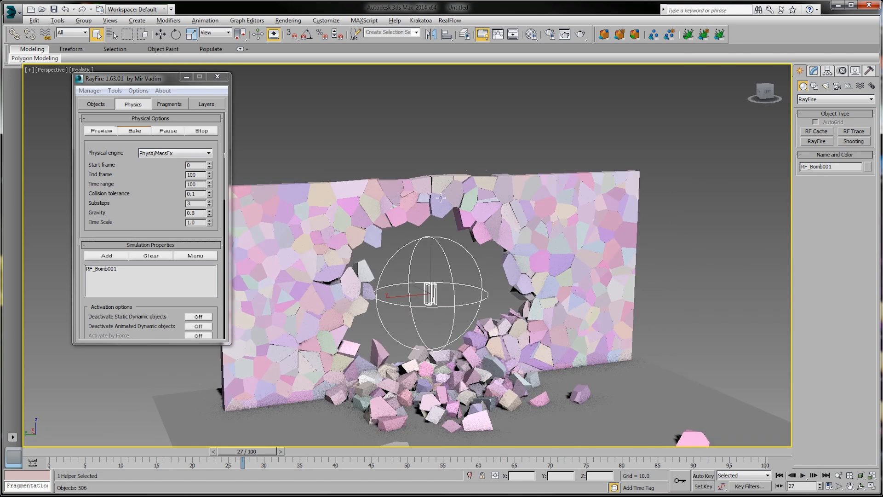
{"action": "scroll", "coordinate": [459, 234], "scroll_direction": "down", "scroll_amount": 3}
{"action": "middle_click_drag", "start_coordinate": [452, 241], "coordinate": [454, 269]}
{"action": "scroll", "coordinate": [456, 249], "scroll_direction": "up", "scroll_amount": 3}
{"action": "scroll", "coordinate": [490, 290], "scroll_direction": "up", "scroll_amount": 4}
{"action": "middle_click_drag", "start_coordinate": [494, 288], "coordinate": [498, 265], "text": "alt"}
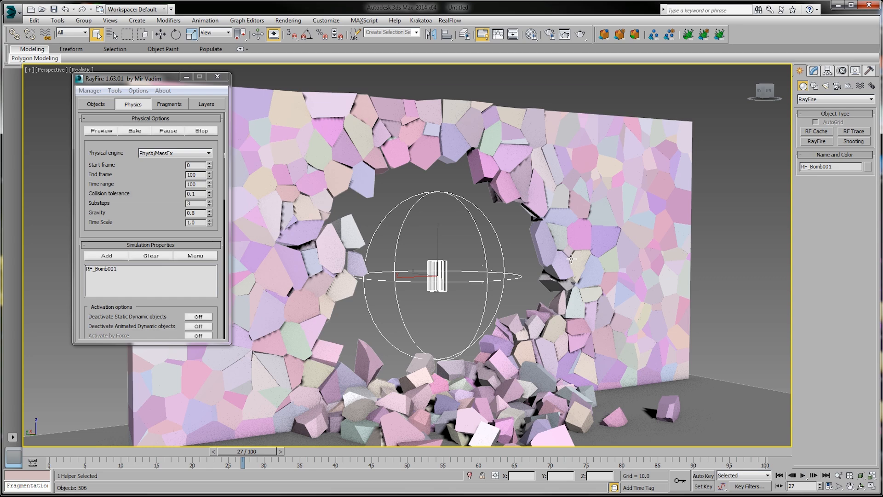
Scrub through the baked frames to review how the fragments break away around the hole.
{"action": "left_click_drag", "start_coordinate": [262, 457], "coordinate": [152, 462]}
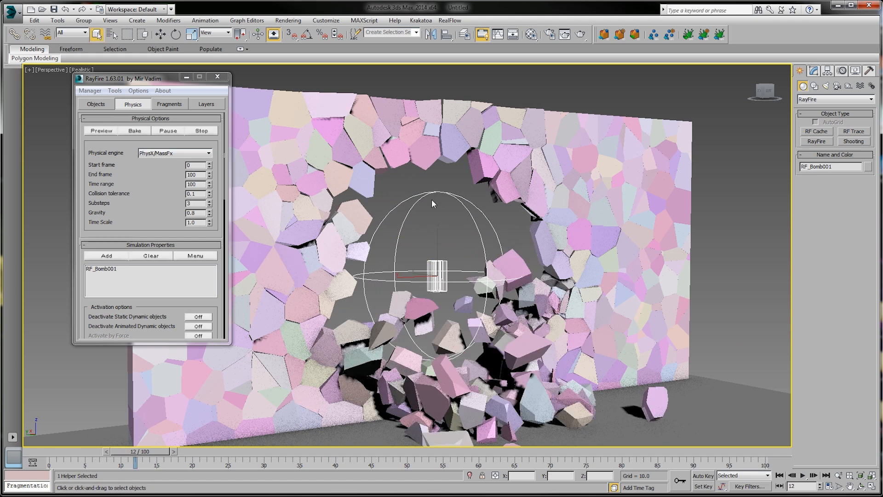
{"action": "left_click_drag", "start_coordinate": [151, 456], "coordinate": [158, 457]}
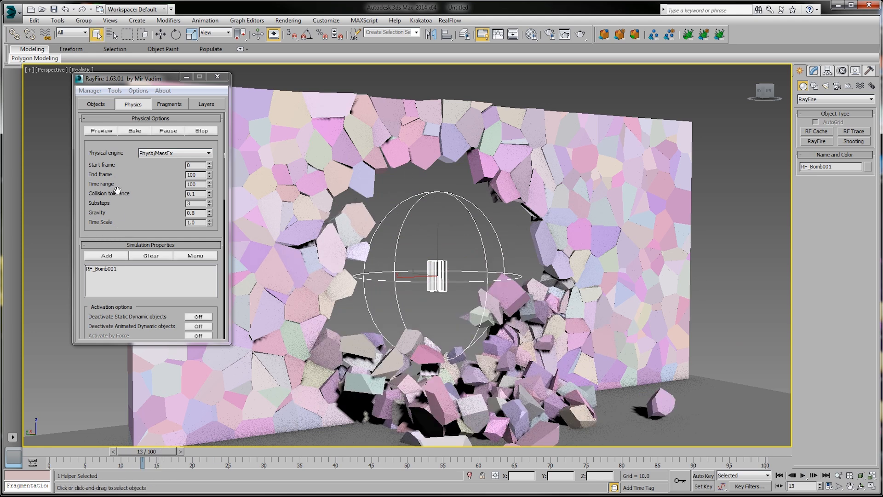
{"action": "scroll", "coordinate": [118, 230], "scroll_direction": "down", "scroll_amount": 3}
{"action": "left_click_drag", "start_coordinate": [143, 461], "coordinate": [157, 462]}
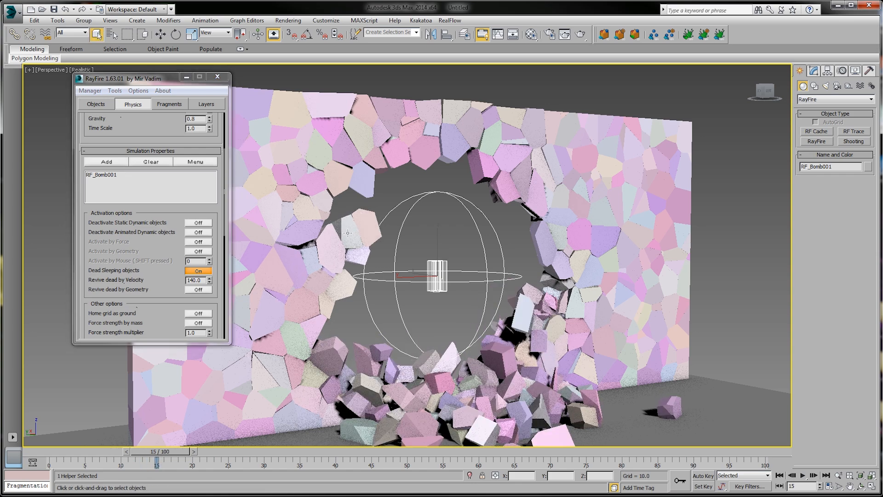
{"action": "left_click_drag", "start_coordinate": [170, 462], "coordinate": [230, 464]}
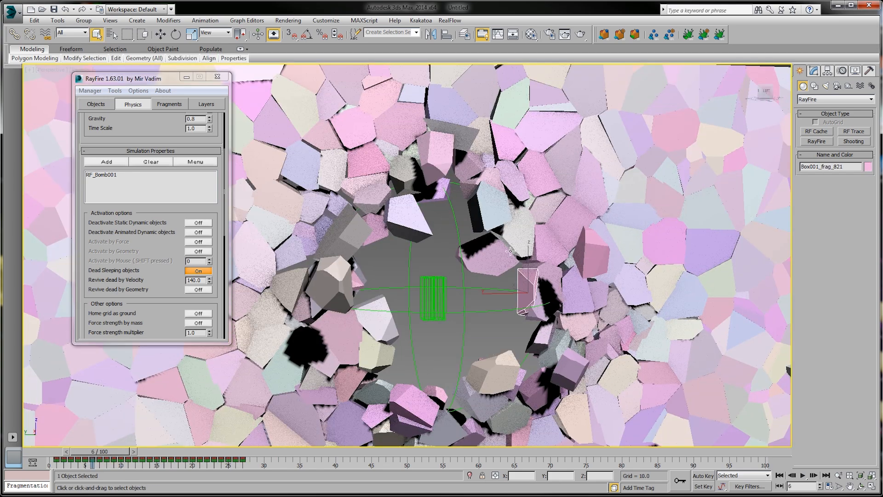
{"action": "scroll", "coordinate": [503, 294], "scroll_direction": "down", "scroll_amount": 5}
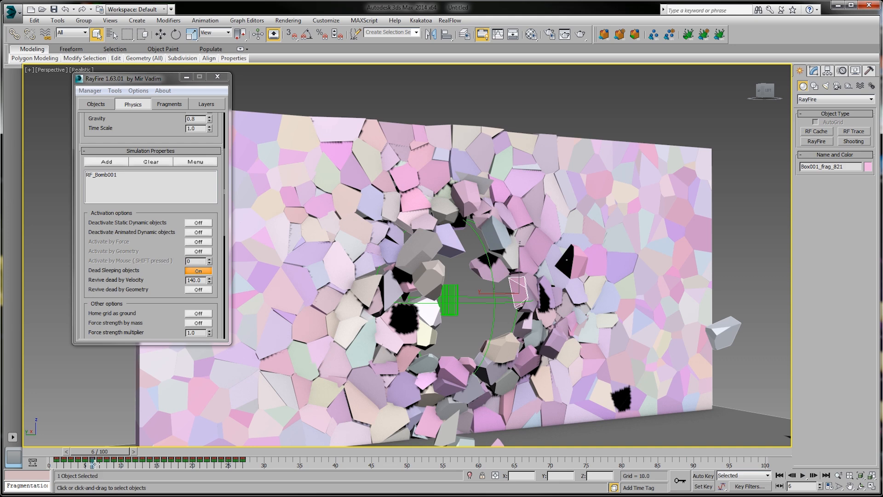
{"action": "left_click_drag", "start_coordinate": [100, 452], "coordinate": [112, 452]}
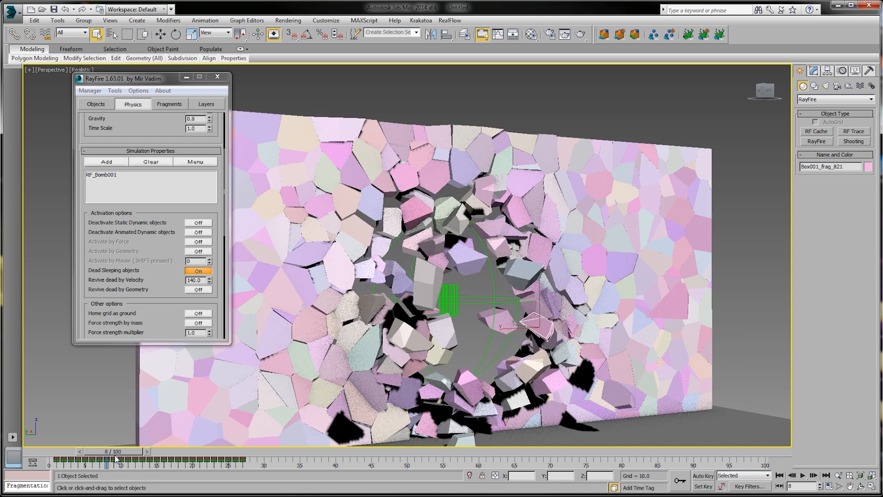